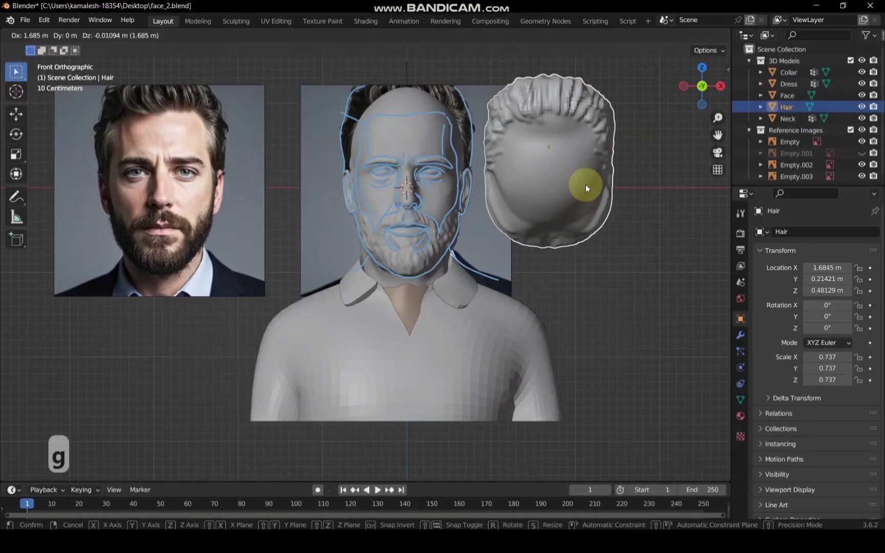
Move the Hair object about 1.685 m along X, away from the bust.
{"action": "left_click", "coordinate": [585, 185]}
{"action": "left_click", "coordinate": [408, 148]}
{"action": "key", "text": "g"}
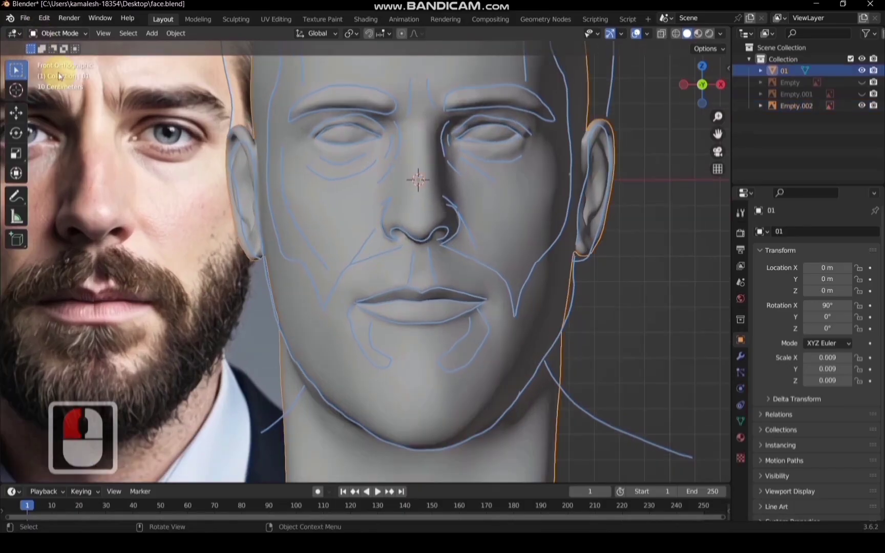
Switch head object 01 to Sculpt Mode, add a Multiresolution modifier and subdivide it once.
{"action": "left_click", "coordinate": [58, 33]}
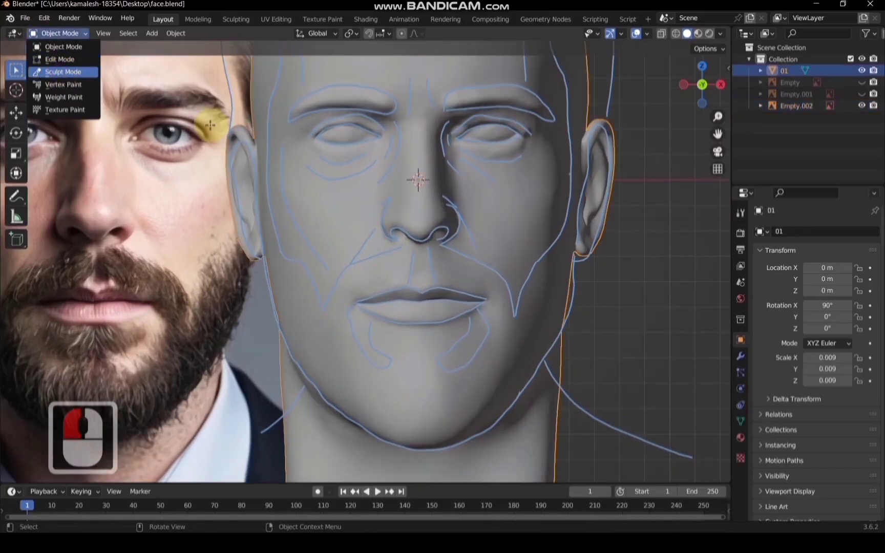
{"action": "key", "text": "Return"}
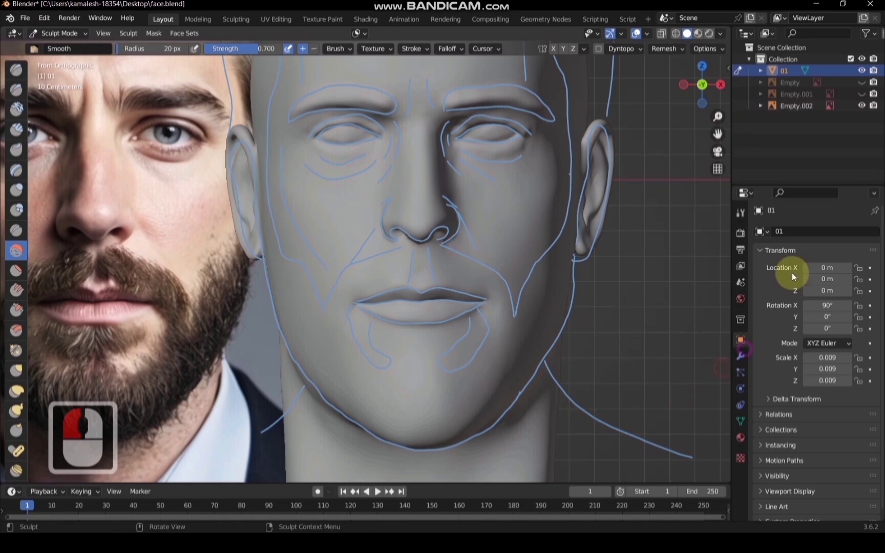
{"action": "left_click", "coordinate": [789, 231]}
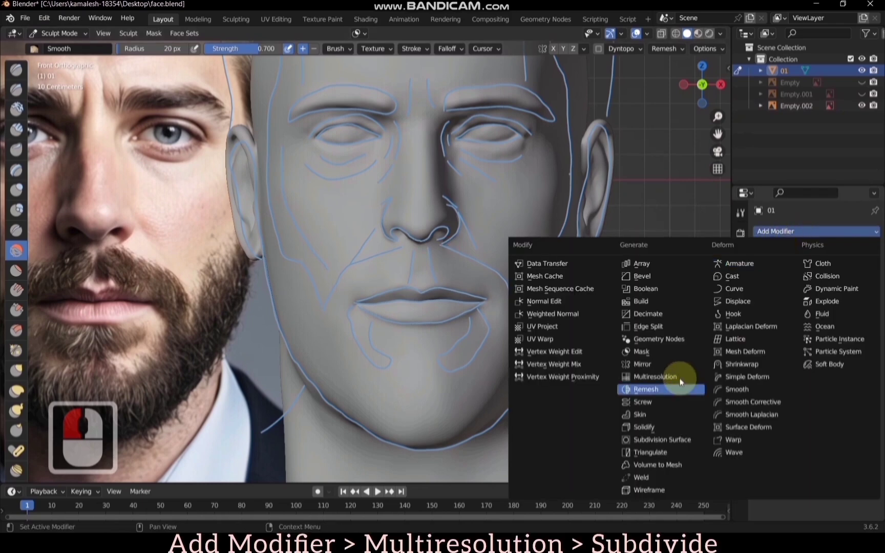
{"action": "left_click", "coordinate": [806, 355]}
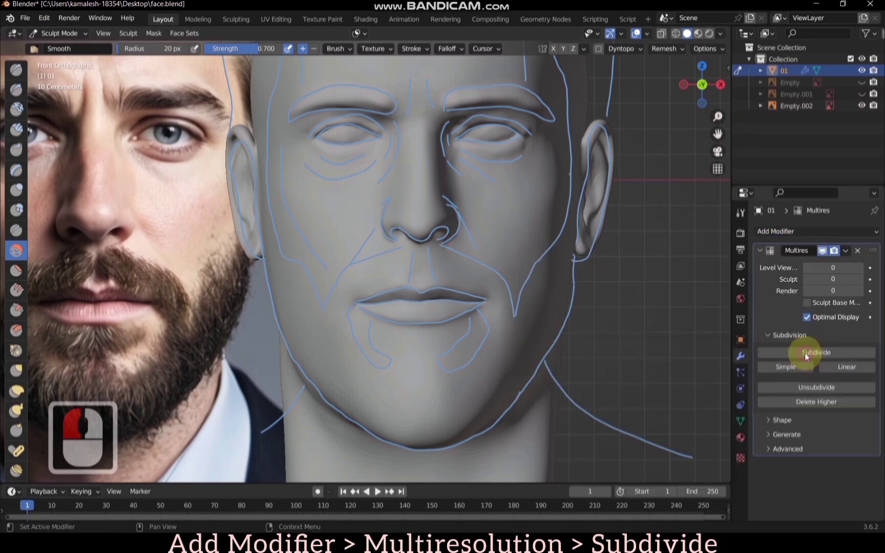
{"action": "left_click", "coordinate": [805, 353]}
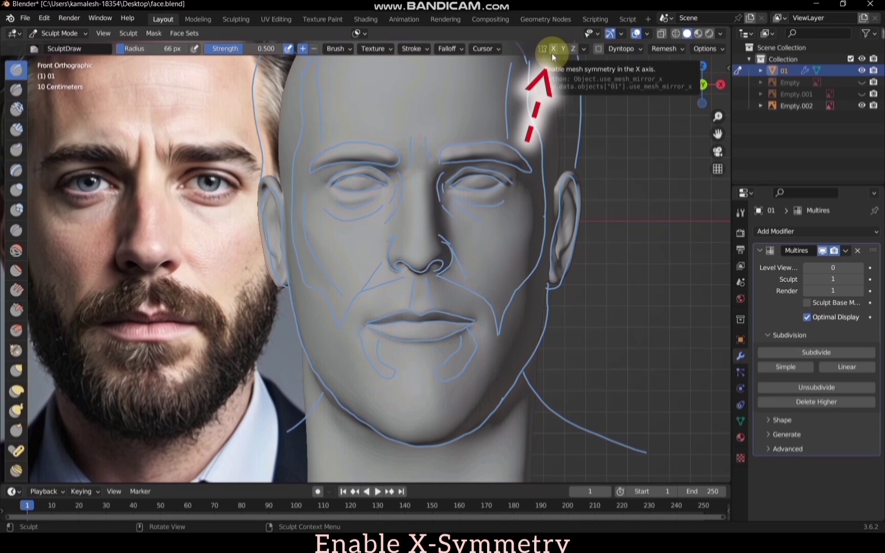
Enable X mesh symmetry and sculpt moustache strokes around the upper lip with the Draw brush at a 26 px radius.
{"action": "left_click", "coordinate": [552, 51]}
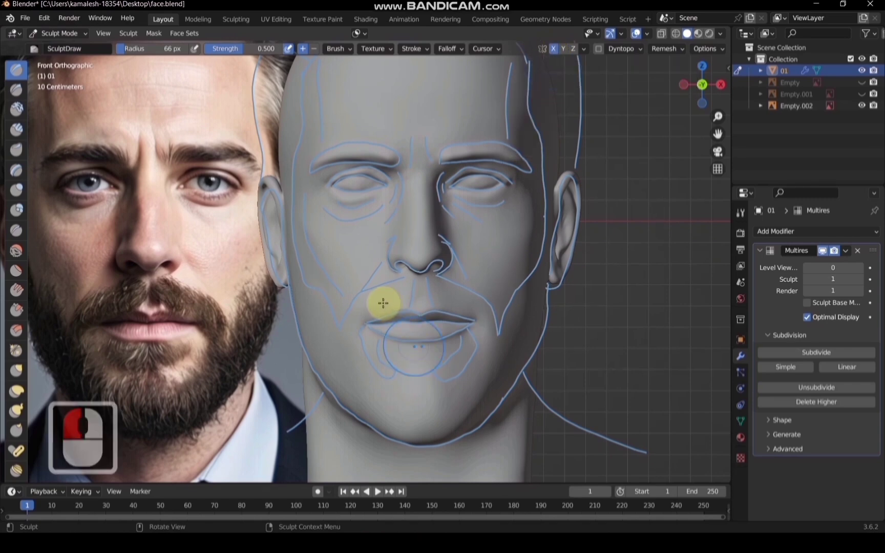
{"action": "scroll", "coordinate": [383, 302], "scroll_direction": "up", "scroll_amount": 1}
{"action": "scroll", "coordinate": [381, 302], "scroll_direction": "down", "scroll_amount": 1}
{"action": "key", "text": "f"}
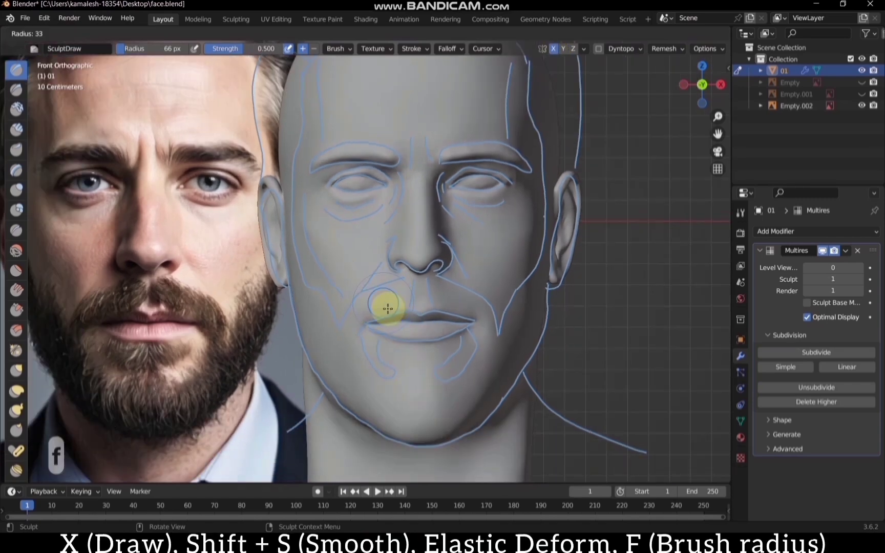
{"action": "left_click", "coordinate": [388, 308]}
{"action": "scroll", "coordinate": [420, 287], "scroll_direction": "up", "scroll_amount": 1}
{"action": "mouse_move", "coordinate": [407, 313]}
{"action": "left_mouse_down"}
{"action": "mouse_move", "coordinate": [403, 296]}
{"action": "mouse_move", "coordinate": [382, 296]}
{"action": "mouse_move", "coordinate": [358, 318]}
{"action": "mouse_move", "coordinate": [389, 320]}
{"action": "mouse_move", "coordinate": [356, 324]}
{"action": "left_mouse_up"}
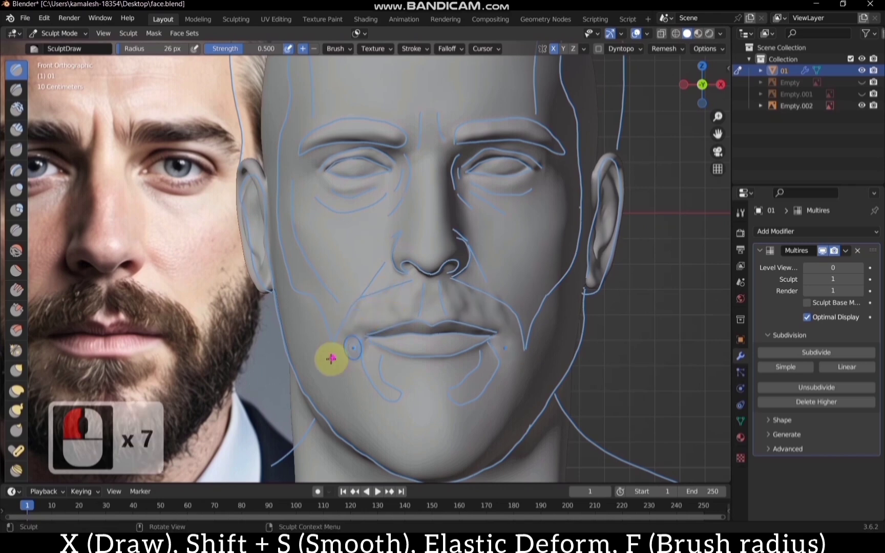
Sculpt symmetric beard strokes beside the mouth and down the chin, and undo the last two strokes.
{"action": "left_click_drag", "start_coordinate": [348, 390], "coordinate": [348, 362]}
{"action": "mouse_move", "coordinate": [372, 383]}
{"action": "left_mouse_down"}
{"action": "mouse_move", "coordinate": [402, 378]}
{"action": "mouse_move", "coordinate": [394, 429]}
{"action": "left_mouse_up"}
{"action": "scroll", "coordinate": [410, 442], "scroll_direction": "down", "scroll_amount": 1}
{"action": "left_click_drag", "start_coordinate": [443, 387], "coordinate": [467, 436]}
{"action": "mouse_move", "coordinate": [467, 435]}
{"action": "left_mouse_down"}
{"action": "mouse_move", "coordinate": [466, 376]}
{"action": "mouse_move", "coordinate": [473, 402]}
{"action": "left_mouse_up"}
{"action": "key", "text": "ctrl+z"}
{"action": "key", "text": "ctrl+z"}
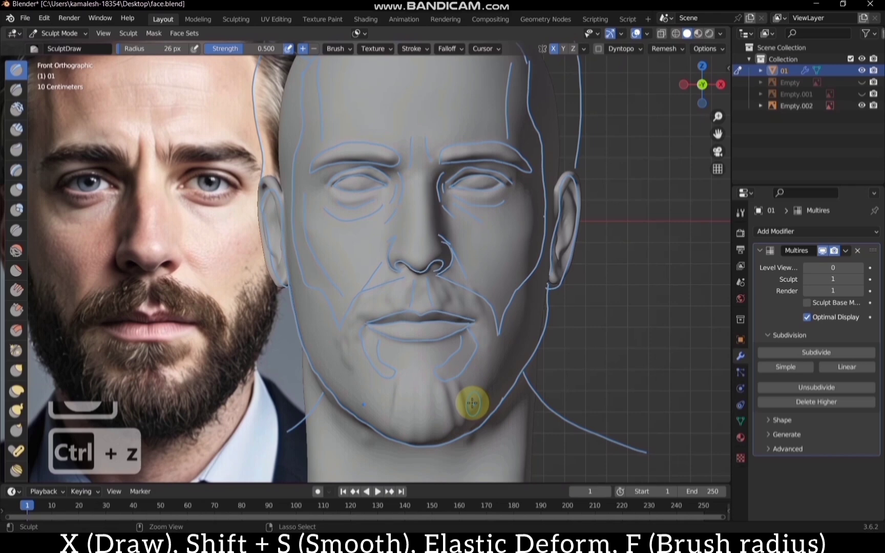
Disable X symmetry and sculpt separate beard strokes along both sides of the jaw up to the cheeks.
{"action": "left_click", "coordinate": [553, 49]}
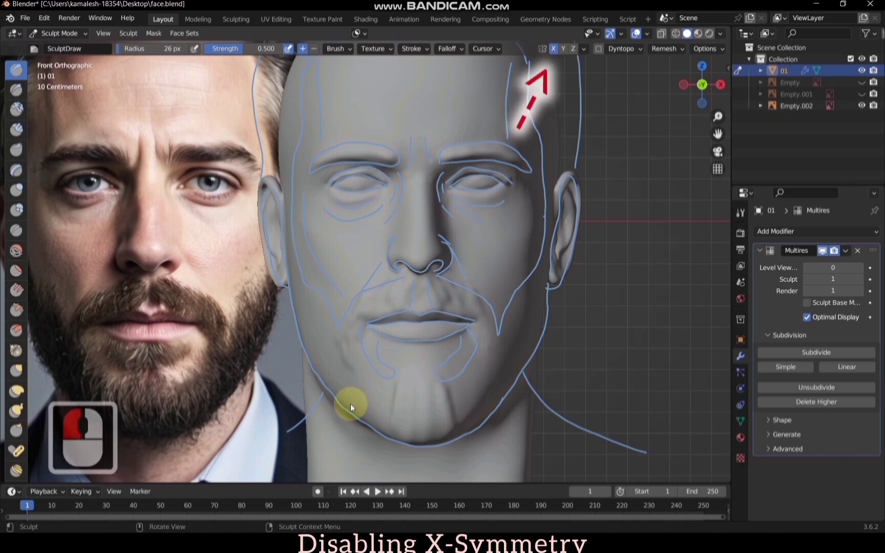
{"action": "mouse_move", "coordinate": [350, 404]}
{"action": "left_mouse_down"}
{"action": "mouse_move", "coordinate": [360, 359]}
{"action": "mouse_move", "coordinate": [409, 384]}
{"action": "mouse_move", "coordinate": [424, 451]}
{"action": "mouse_move", "coordinate": [478, 370]}
{"action": "mouse_move", "coordinate": [488, 312]}
{"action": "left_mouse_up"}
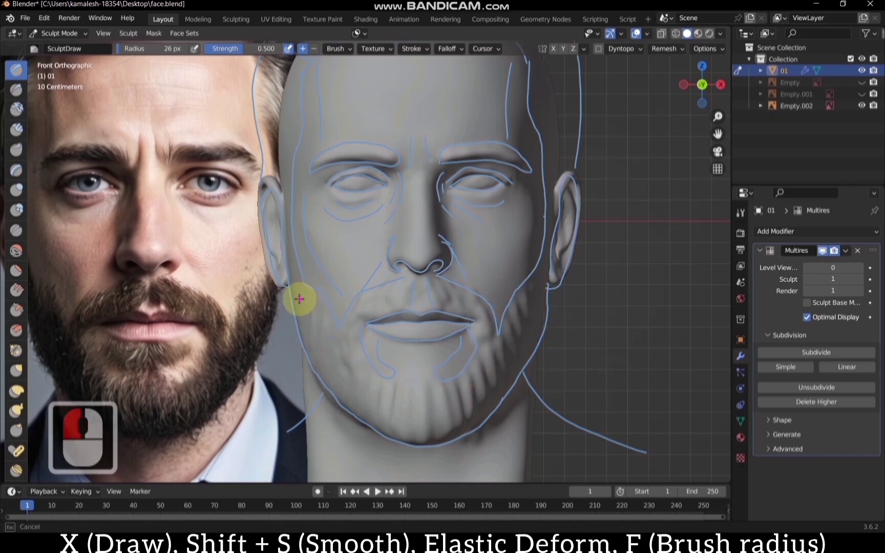
{"action": "mouse_move", "coordinate": [319, 304]}
{"action": "left_mouse_down"}
{"action": "mouse_move", "coordinate": [326, 367]}
{"action": "mouse_move", "coordinate": [370, 413]}
{"action": "left_mouse_up"}
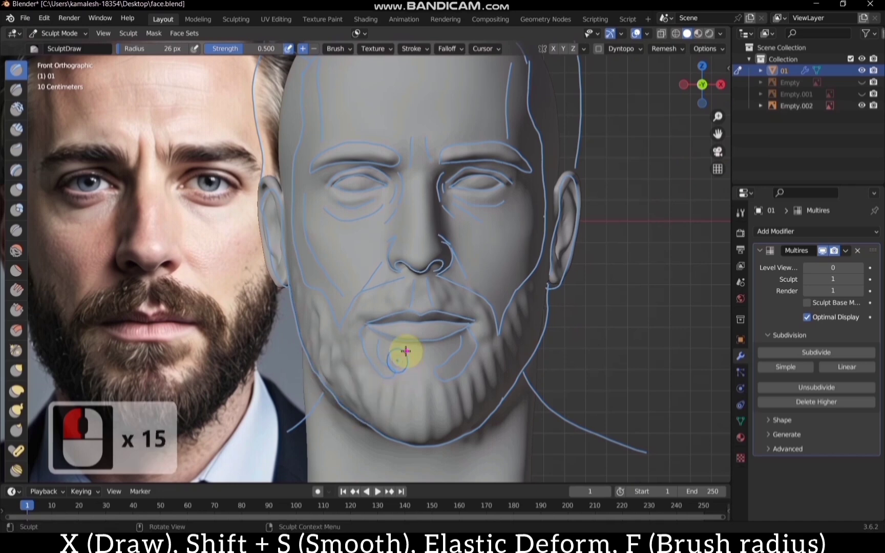
Add Draw strokes of beard texture below the lower lip, across the chin and along the jaw.
{"action": "left_click", "coordinate": [411, 368]}
{"action": "left_click", "coordinate": [394, 353]}
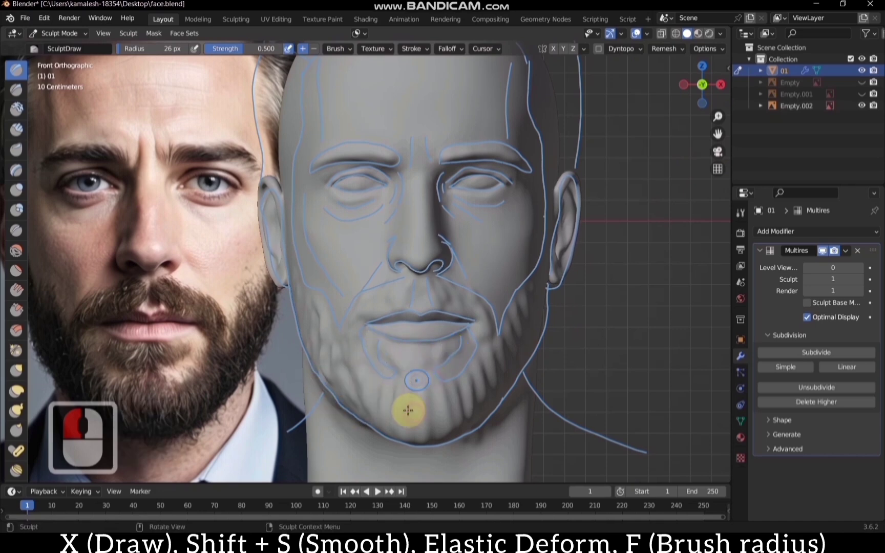
{"action": "left_click", "coordinate": [375, 403]}
{"action": "left_click", "coordinate": [439, 401]}
{"action": "left_click", "coordinate": [480, 381]}
{"action": "left_click", "coordinate": [514, 365]}
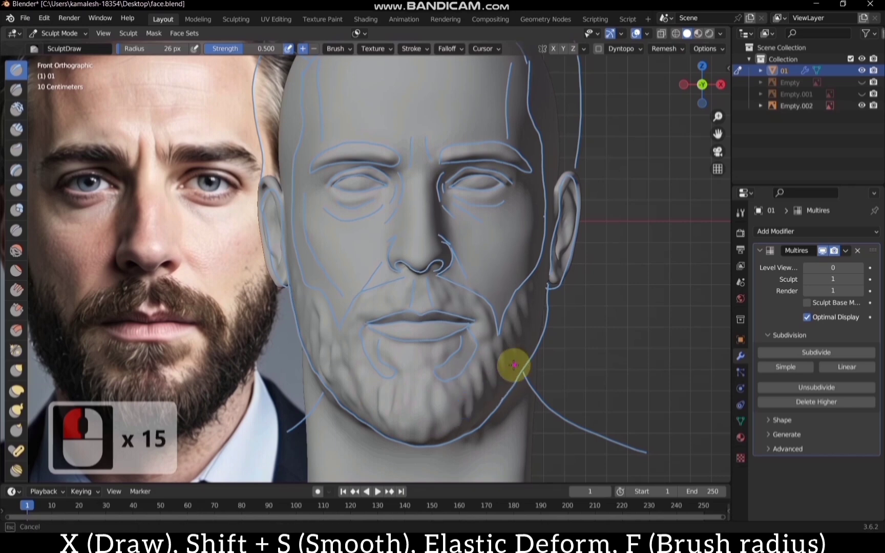
Extend the beard strokes up both cheeks towards the sideburns in front of the ears.
{"action": "left_click_drag", "start_coordinate": [514, 338], "coordinate": [518, 316]}
{"action": "left_click_drag", "start_coordinate": [533, 307], "coordinate": [543, 322]}
{"action": "left_click", "coordinate": [370, 375]}
{"action": "left_click", "coordinate": [312, 309]}
{"action": "left_click_drag", "start_coordinate": [298, 314], "coordinate": [293, 266]}
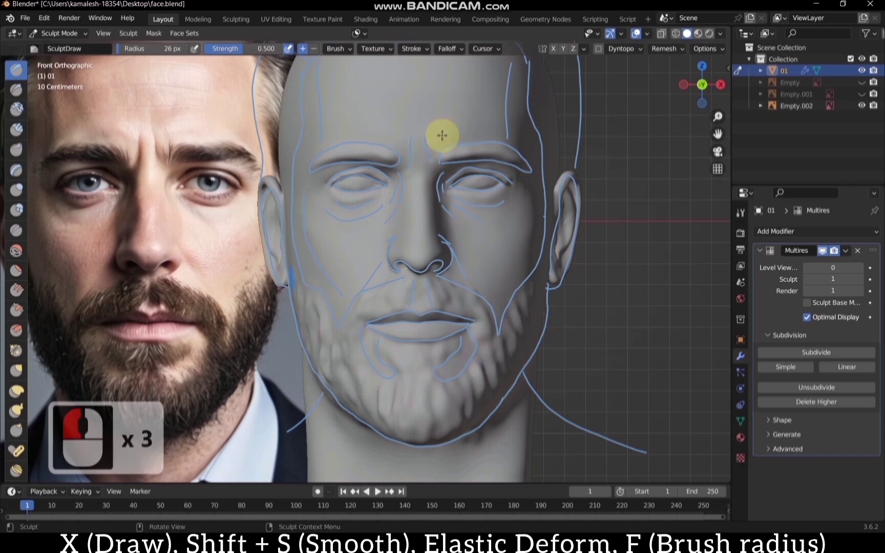
From the left side view, sculpt beard strokes on the rear jaw below the ear.
{"action": "scroll", "coordinate": [689, 87], "scroll_direction": "down", "scroll_amount": 1}
{"action": "left_click", "coordinate": [684, 84]}
{"action": "scroll", "coordinate": [369, 360], "scroll_direction": "up", "scroll_amount": 2}
{"action": "left_click", "coordinate": [299, 313]}
{"action": "left_click", "coordinate": [287, 324]}
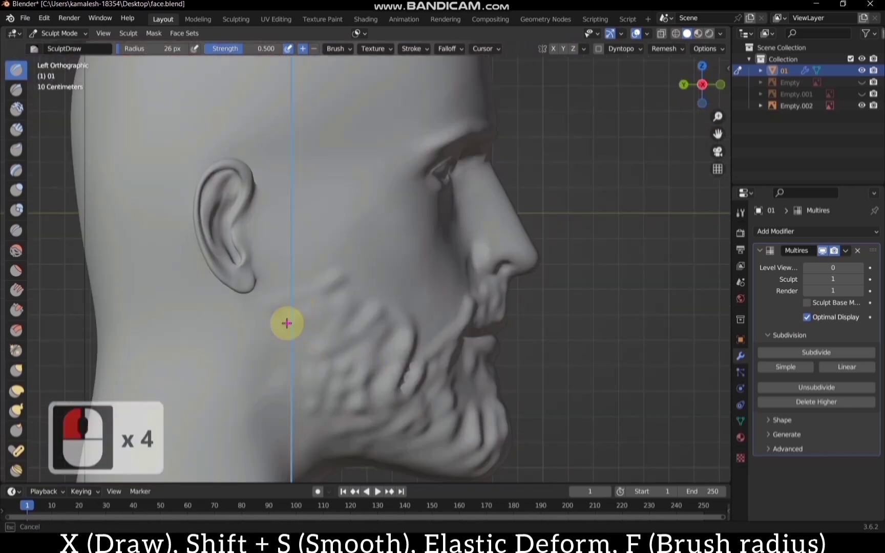
{"action": "left_click", "coordinate": [333, 400]}
{"action": "left_click", "coordinate": [562, 288]}
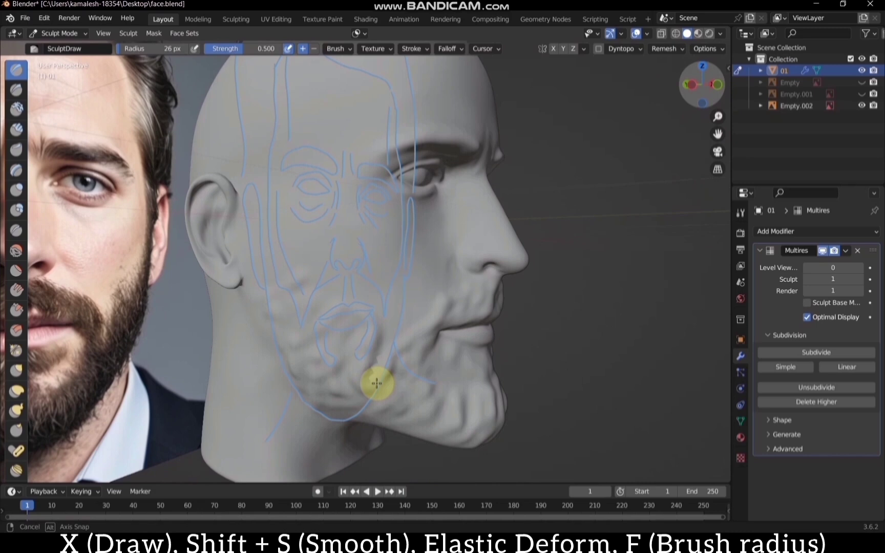
Soften the beard strokes on the side of the jaw with the Smooth brush and return to the Draw brush.
{"action": "left_click", "coordinate": [377, 380]}
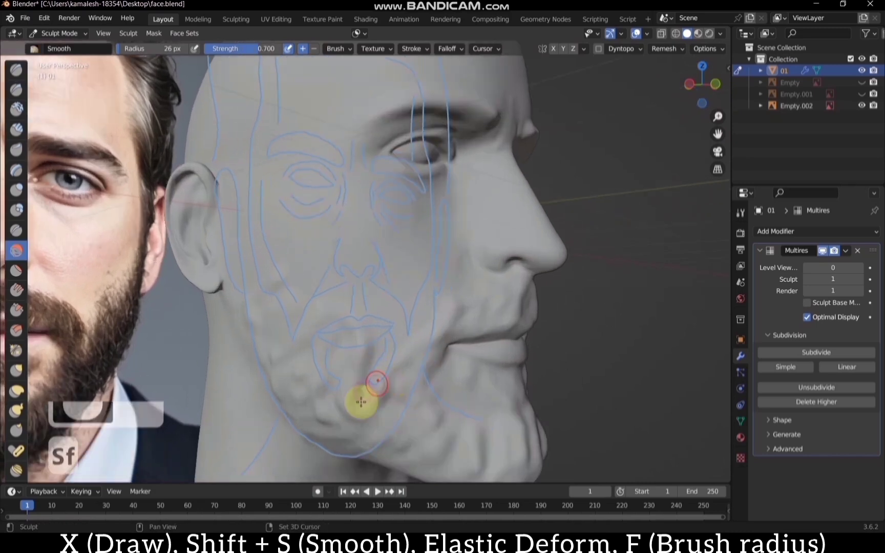
{"action": "left_click", "coordinate": [362, 402]}
{"action": "left_click_drag", "start_coordinate": [367, 370], "coordinate": [369, 344]}
{"action": "key", "text": "f"}
{"action": "left_click", "coordinate": [352, 334]}
{"action": "key", "text": "x"}
From the left side view, return the head to Object Mode and set the Multires Level Viewport to 1.
{"action": "left_click", "coordinate": [690, 83]}
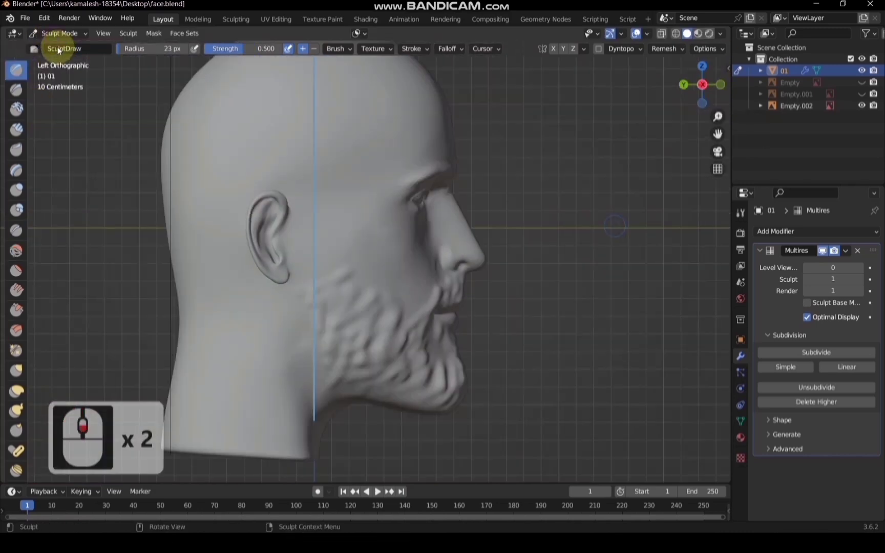
{"action": "left_click", "coordinate": [54, 34]}
{"action": "left_click", "coordinate": [51, 44]}
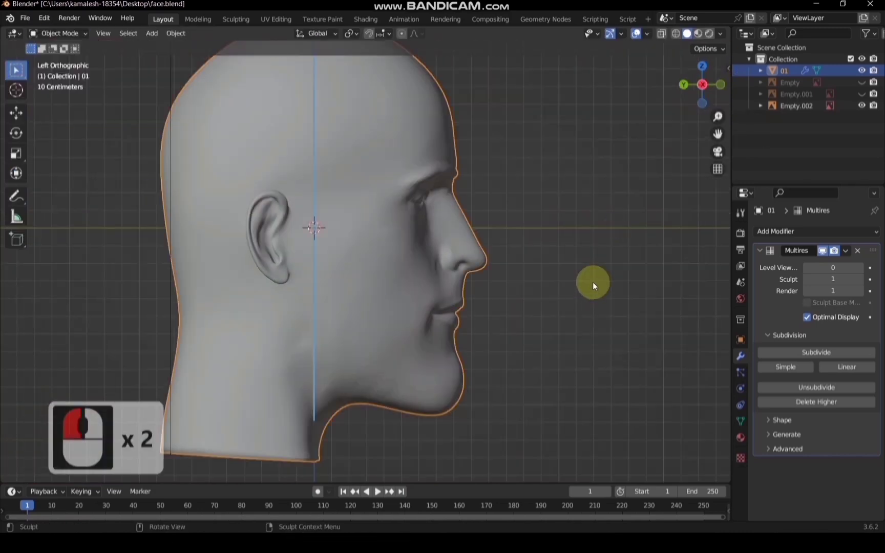
{"action": "scroll", "coordinate": [593, 281], "scroll_direction": "down", "scroll_amount": 2}
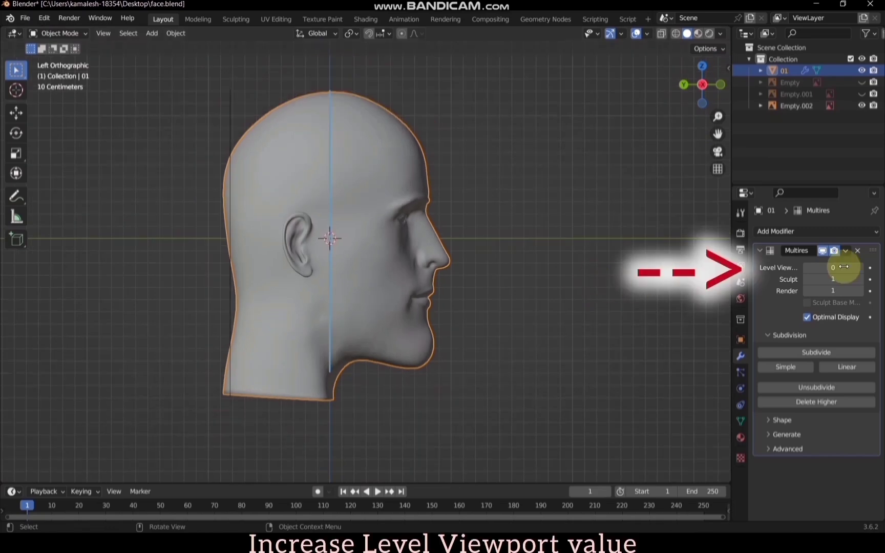
{"action": "left_click", "coordinate": [861, 269]}
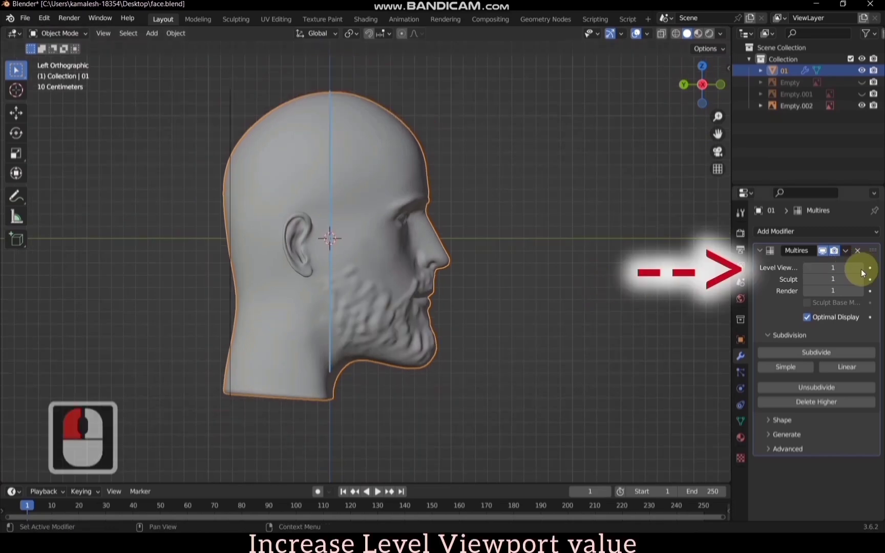
Unhide the side reference image Empty.001, duplicate it and move the copy along Y towards the back of the head.
{"action": "left_click", "coordinate": [862, 94]}
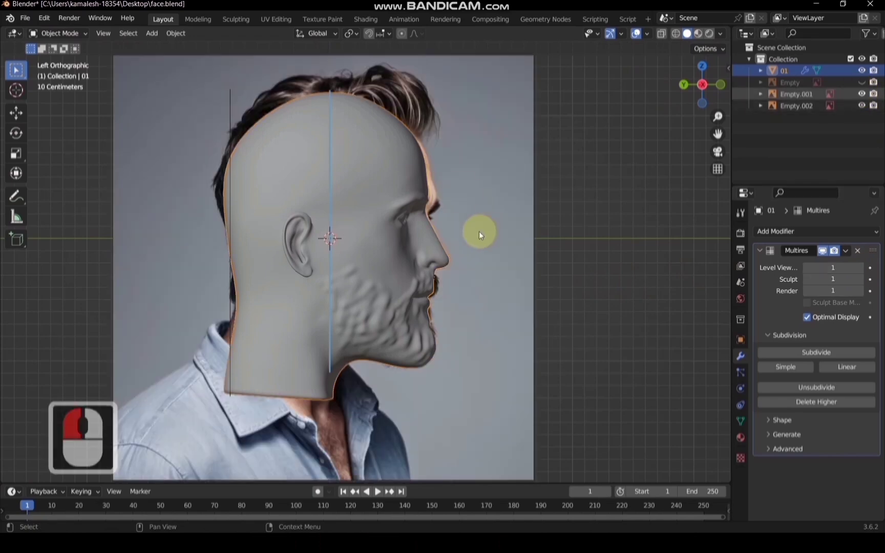
{"action": "scroll", "coordinate": [459, 194], "scroll_direction": "down", "scroll_amount": 1}
{"action": "left_click", "coordinate": [459, 191]}
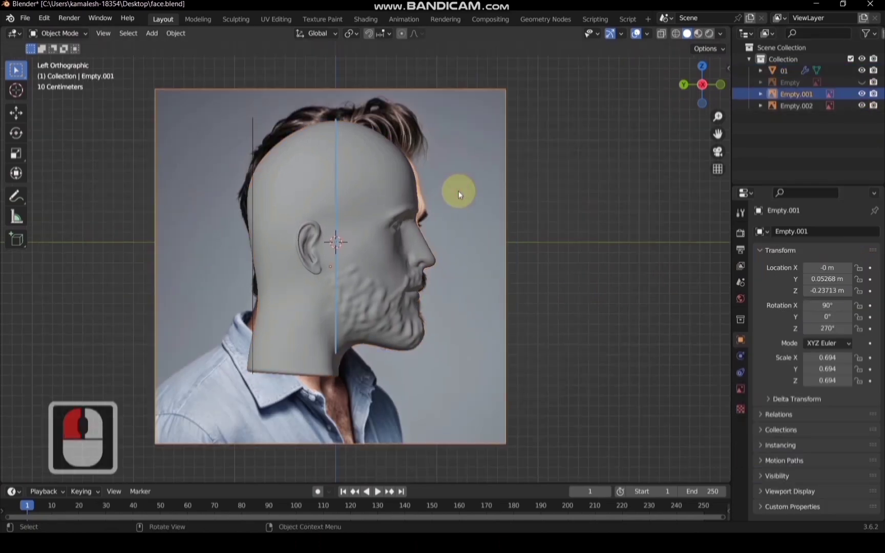
{"action": "key", "text": "ctrl+c"}
{"action": "key", "text": "ctrl+v"}
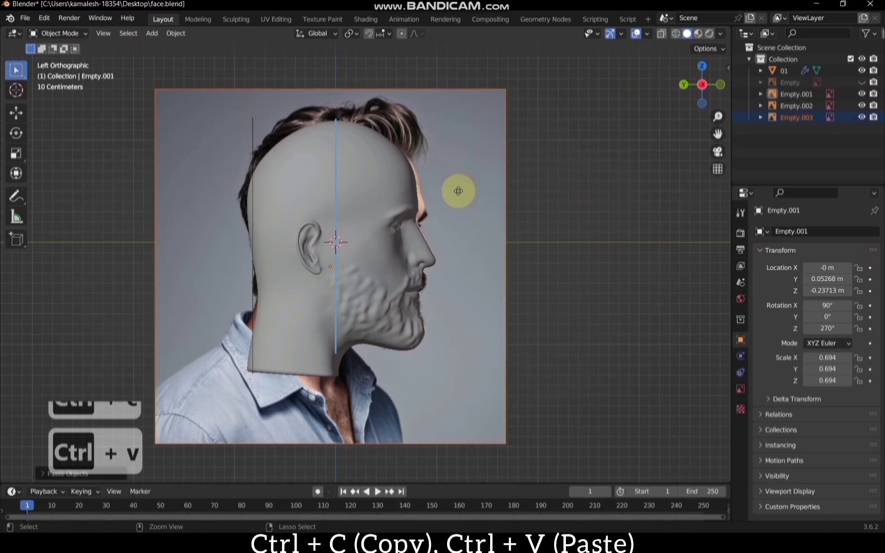
{"action": "key", "text": "g"}
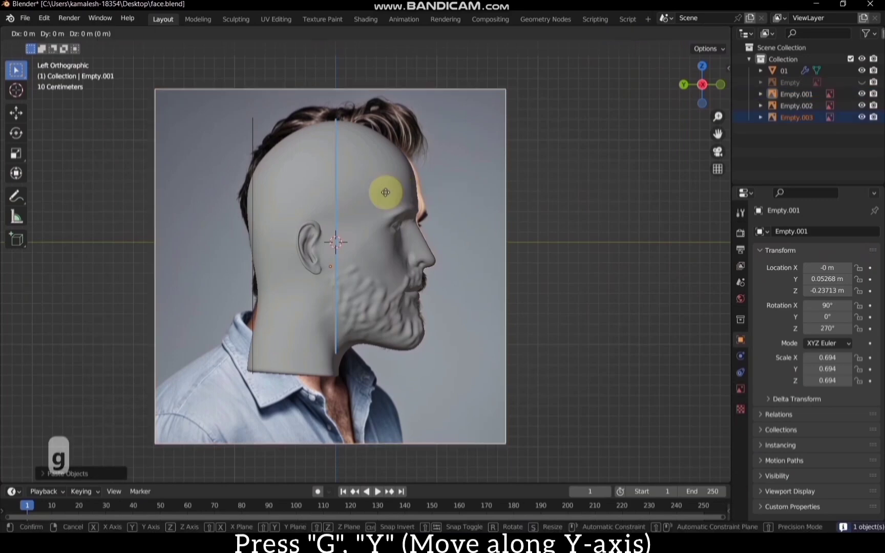
{"action": "key", "text": "y"}
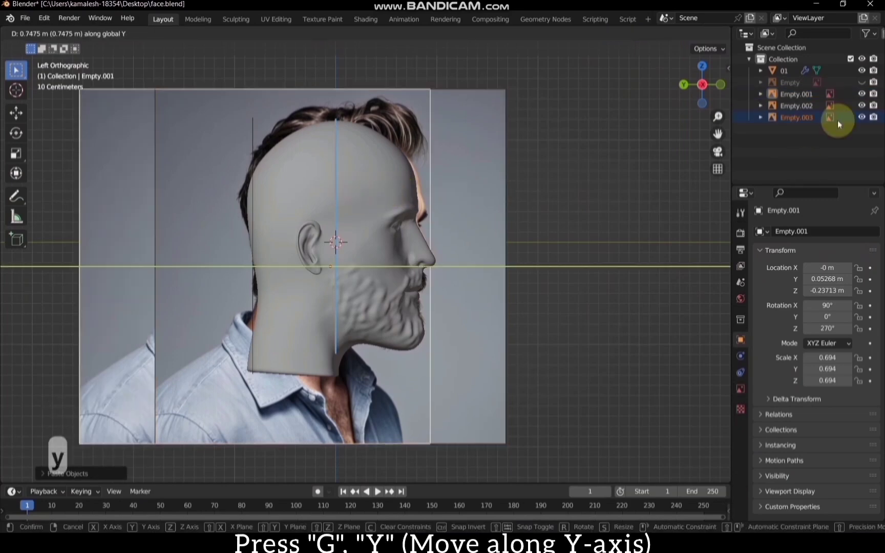
{"action": "left_click", "coordinate": [863, 89]}
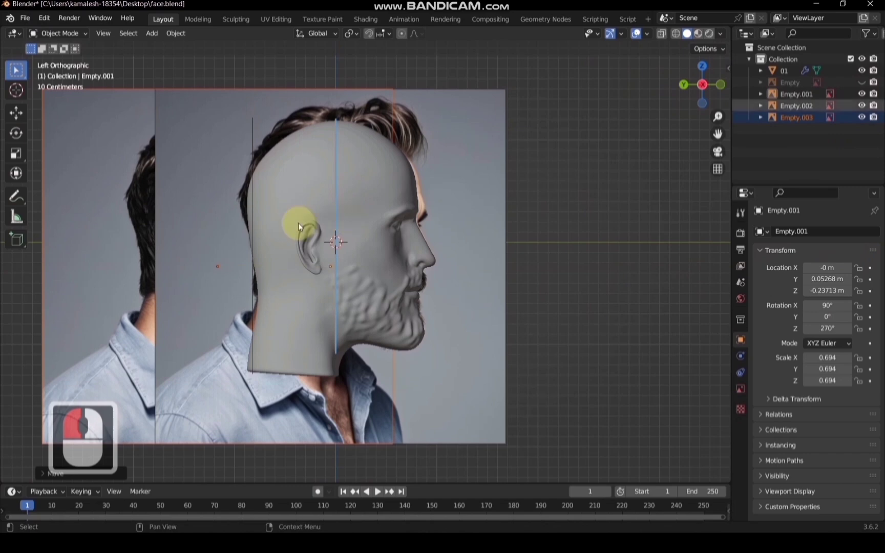
Hide the original side reference image and move its copy further along Y, so its face sits behind the head model.
{"action": "key", "text": "h"}
{"action": "left_click", "coordinate": [206, 231]}
{"action": "key", "text": "g"}
{"action": "key", "text": "y"}
{"action": "left_click", "coordinate": [139, 266]}
Select the head and add a new green annotation layer for the Annotate tool.
{"action": "left_click", "coordinate": [407, 301]}
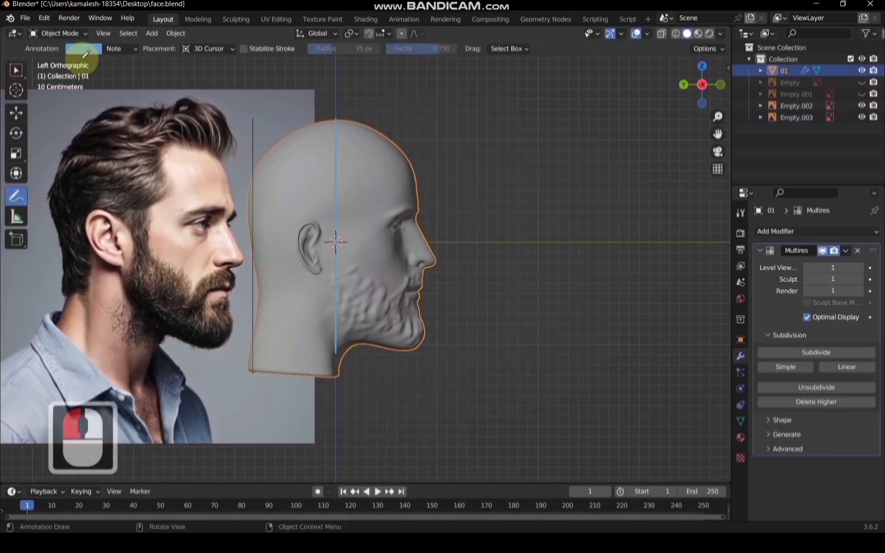
{"action": "left_click", "coordinate": [125, 50]}
{"action": "left_click", "coordinate": [195, 86]}
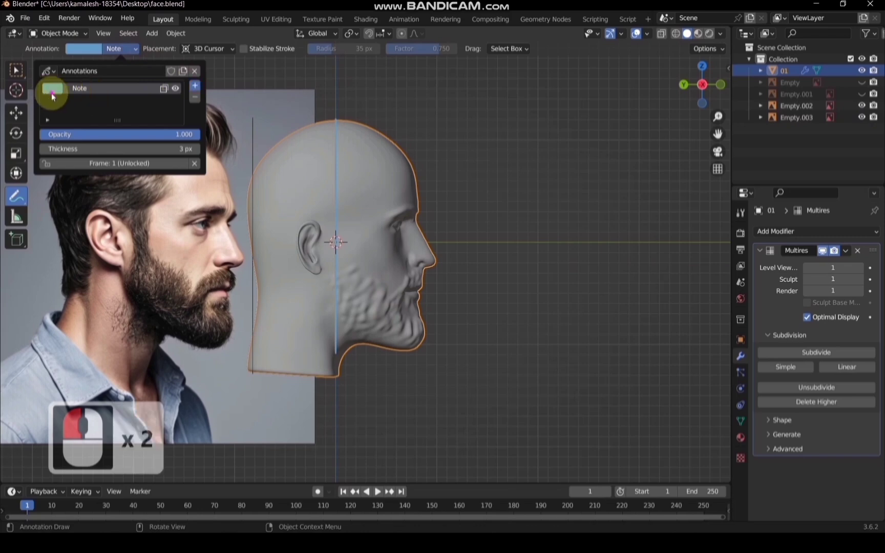
{"action": "left_click", "coordinate": [53, 89]}
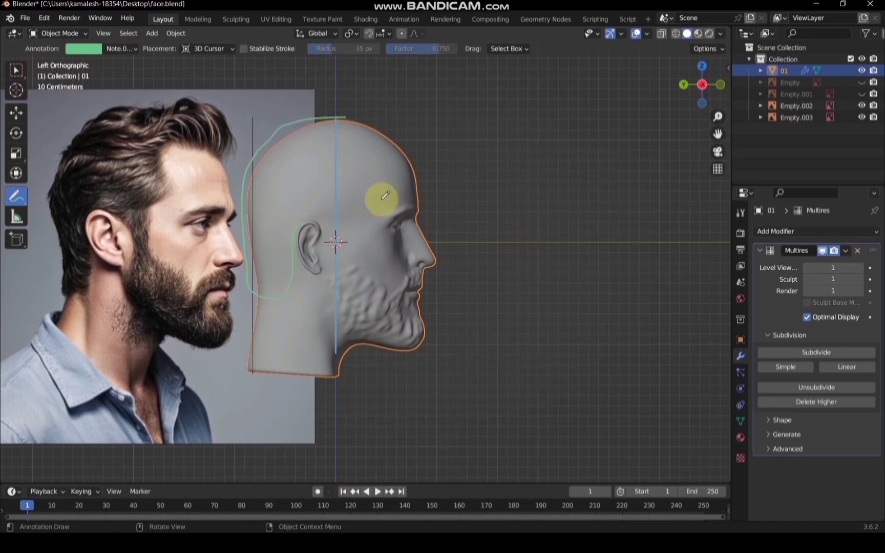
Annotate the side-view hairline around the ear and forehead and the beard outline on the head, following the reference photo.
{"action": "mouse_move", "coordinate": [309, 222]}
{"action": "left_mouse_down"}
{"action": "mouse_move", "coordinate": [333, 268]}
{"action": "mouse_move", "coordinate": [313, 219]}
{"action": "left_mouse_up"}
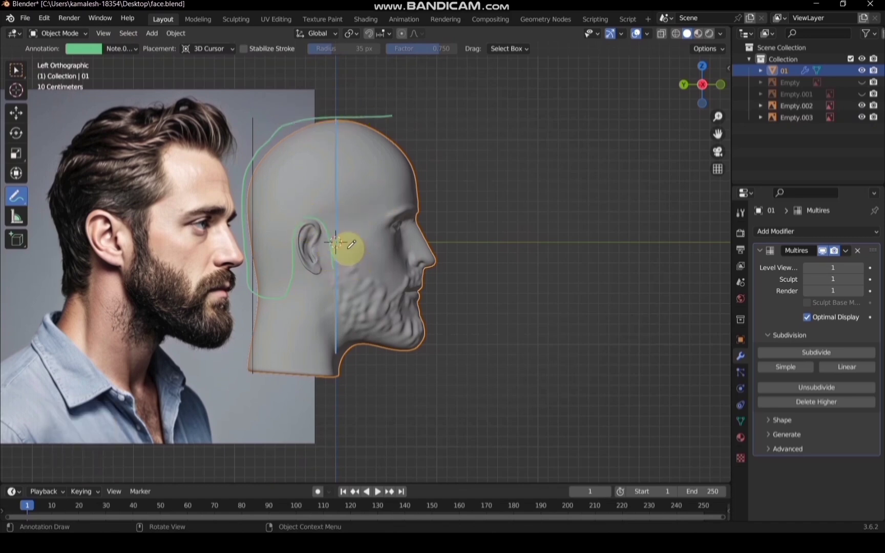
{"action": "left_click_drag", "start_coordinate": [395, 115], "coordinate": [406, 150]}
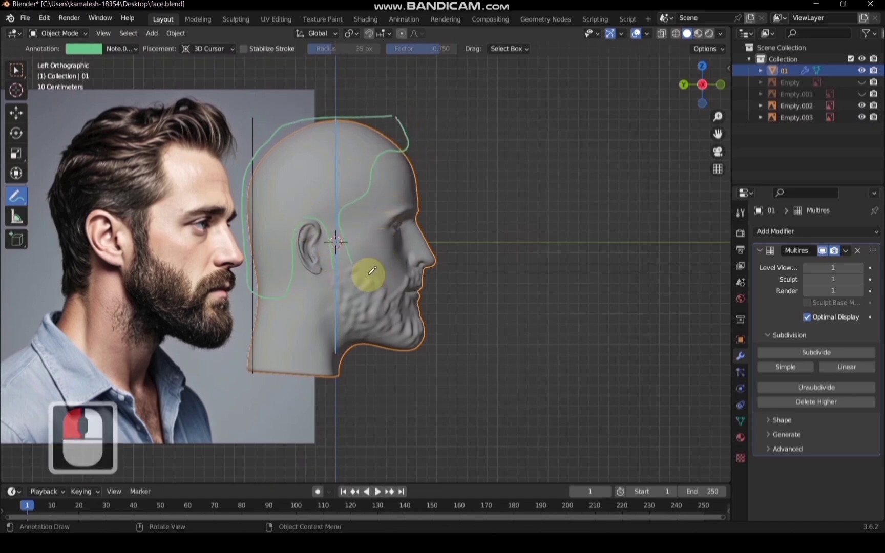
{"action": "left_click_drag", "start_coordinate": [361, 266], "coordinate": [409, 275]}
{"action": "left_click_drag", "start_coordinate": [333, 277], "coordinate": [343, 355]}
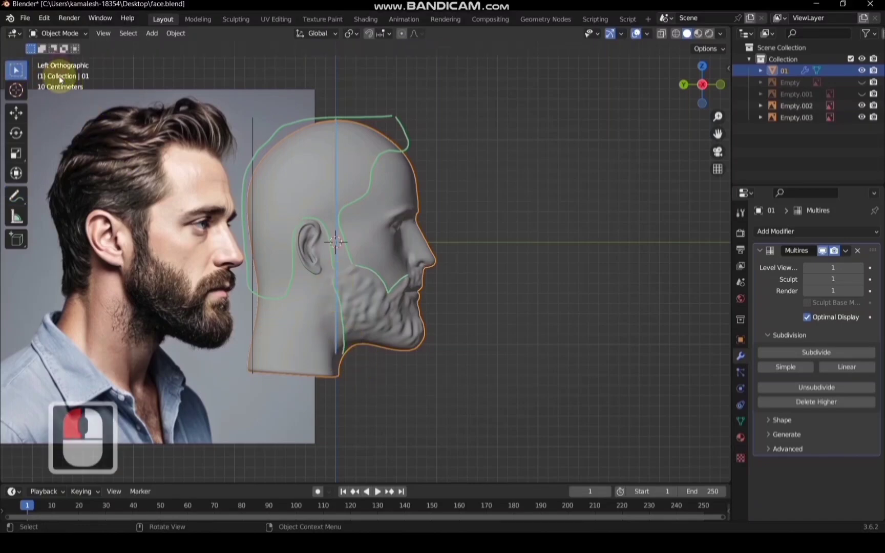
Switch the head to Sculpt Mode and reshape the beard under the chin using Elastic Deform with a 79 px radius.
{"action": "left_click", "coordinate": [56, 33]}
{"action": "left_click", "coordinate": [49, 67]}
{"action": "scroll", "coordinate": [419, 439], "scroll_direction": "up", "scroll_amount": 1}
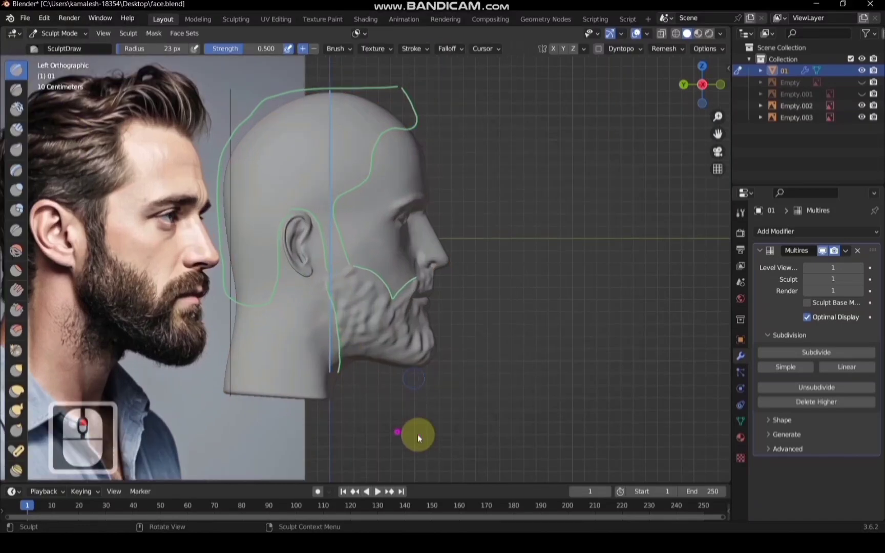
{"action": "left_click", "coordinate": [16, 391]}
{"action": "key", "text": "f"}
{"action": "left_click", "coordinate": [435, 382]}
{"action": "scroll", "coordinate": [435, 383], "scroll_direction": "up", "scroll_amount": 1}
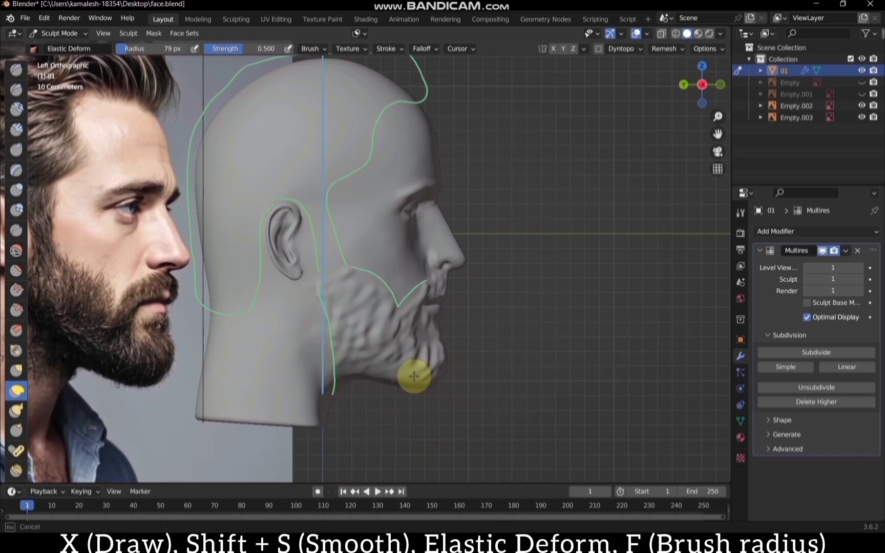
Sculpt the sideburn in front of the ear in the left side view using the Draw brush with a 26 px radius.
{"action": "key", "text": "f"}
{"action": "left_click", "coordinate": [499, 106]}
{"action": "key", "text": "x"}
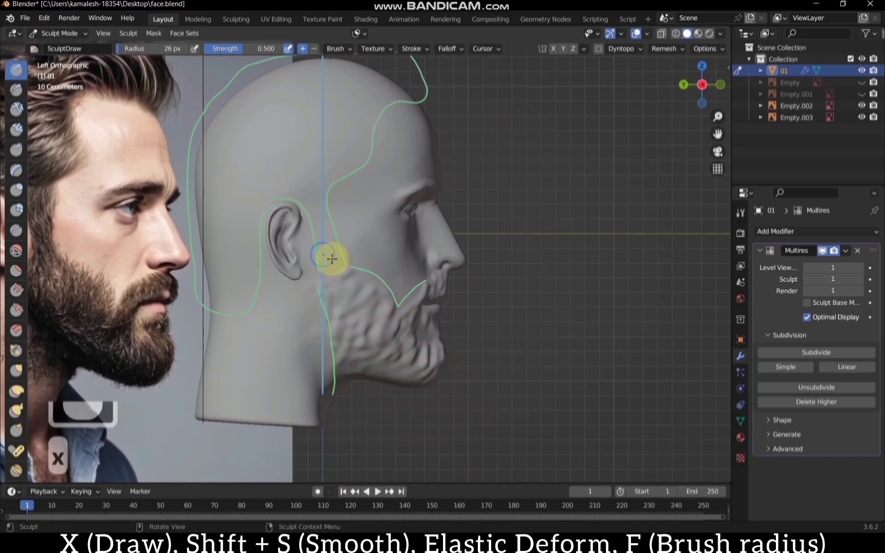
{"action": "left_click_drag", "start_coordinate": [330, 243], "coordinate": [325, 214]}
{"action": "left_click_drag", "start_coordinate": [326, 214], "coordinate": [309, 197]}
{"action": "left_click_drag", "start_coordinate": [332, 252], "coordinate": [339, 285]}
{"action": "left_click_drag", "start_coordinate": [338, 284], "coordinate": [352, 288]}
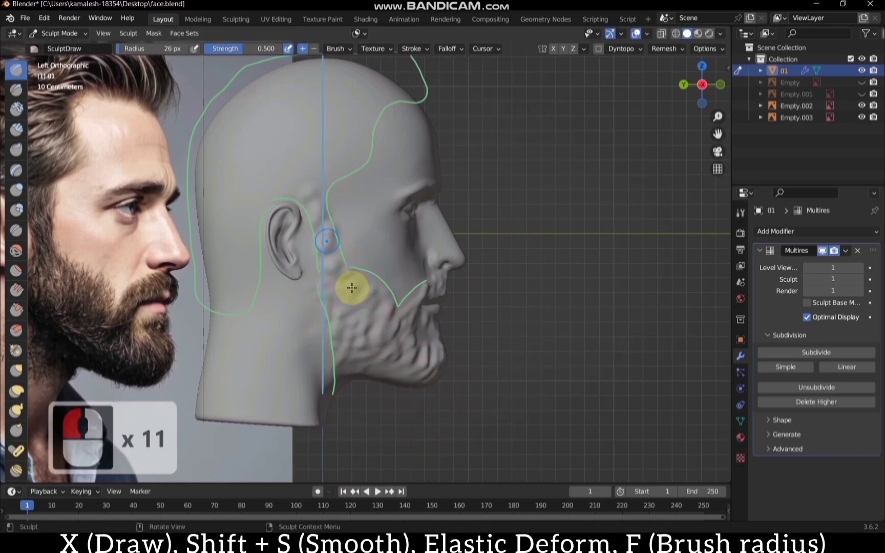
{"action": "left_click_drag", "start_coordinate": [343, 244], "coordinate": [336, 223]}
Smooth the beard's rear edge along the neck, and dab Draw strokes along the underside of the jaw.
{"action": "key", "text": "shift+s"}
{"action": "left_click_drag", "start_coordinate": [333, 303], "coordinate": [334, 348]}
{"action": "key", "text": "x"}
{"action": "left_click", "coordinate": [353, 360]}
{"action": "left_click", "coordinate": [353, 360]}
{"action": "left_click", "coordinate": [362, 363]}
{"action": "left_click", "coordinate": [373, 366]}
{"action": "left_click", "coordinate": [383, 367]}
{"action": "left_click", "coordinate": [393, 369]}
{"action": "left_click", "coordinate": [403, 370]}
{"action": "scroll", "coordinate": [389, 162], "scroll_direction": "down", "scroll_amount": 2}
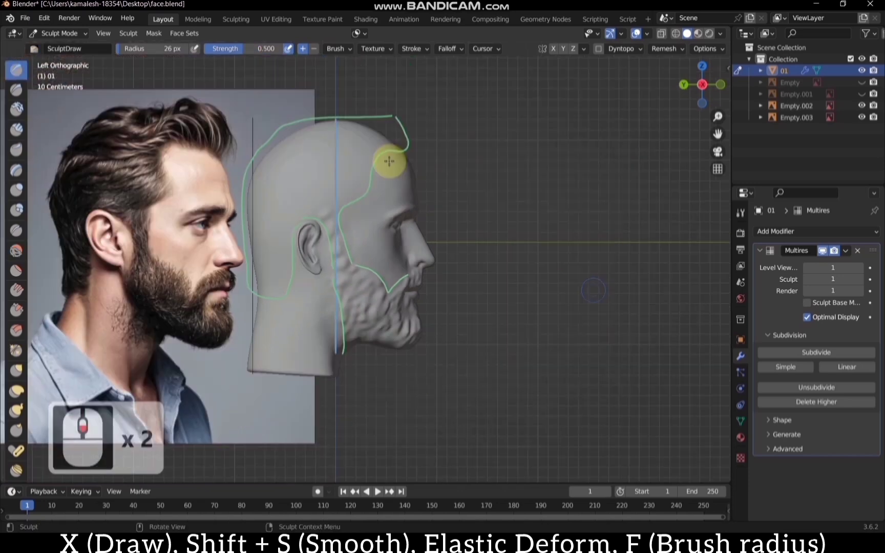
In the right side view, sculpt the sideburn in front of the ear and beard strands down the jaw with the Draw brush.
{"action": "scroll", "coordinate": [635, 111], "scroll_direction": "up", "scroll_amount": 2}
{"action": "scroll", "coordinate": [701, 83], "scroll_direction": "down", "scroll_amount": 1}
{"action": "left_click", "coordinate": [701, 84]}
{"action": "scroll", "coordinate": [383, 305], "scroll_direction": "up", "scroll_amount": 2}
{"action": "scroll", "coordinate": [387, 398], "scroll_direction": "up", "scroll_amount": 1}
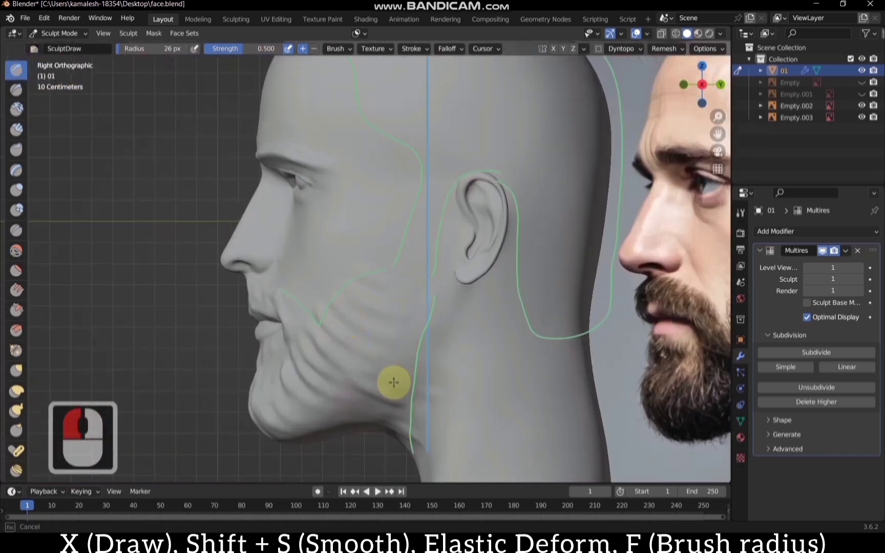
{"action": "left_click", "coordinate": [364, 302]}
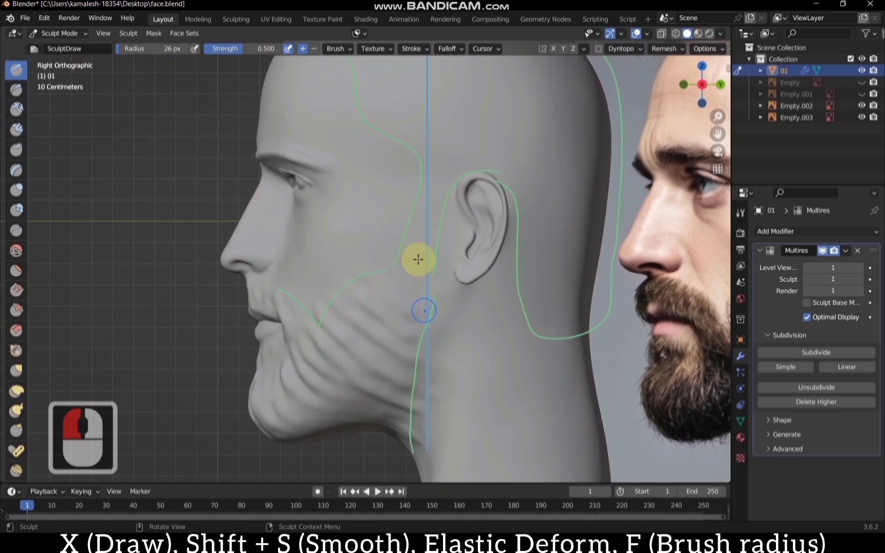
{"action": "left_click_drag", "start_coordinate": [418, 260], "coordinate": [411, 226]}
{"action": "mouse_move", "coordinate": [446, 194]}
{"action": "left_mouse_down"}
{"action": "mouse_move", "coordinate": [459, 146]}
{"action": "mouse_move", "coordinate": [444, 180]}
{"action": "left_mouse_up"}
{"action": "mouse_move", "coordinate": [430, 291]}
{"action": "left_mouse_down"}
{"action": "mouse_move", "coordinate": [376, 406]}
{"action": "mouse_move", "coordinate": [321, 411]}
{"action": "mouse_move", "coordinate": [346, 424]}
{"action": "mouse_move", "coordinate": [356, 419]}
{"action": "left_mouse_up"}
{"action": "scroll", "coordinate": [356, 419], "scroll_direction": "down", "scroll_amount": 2}
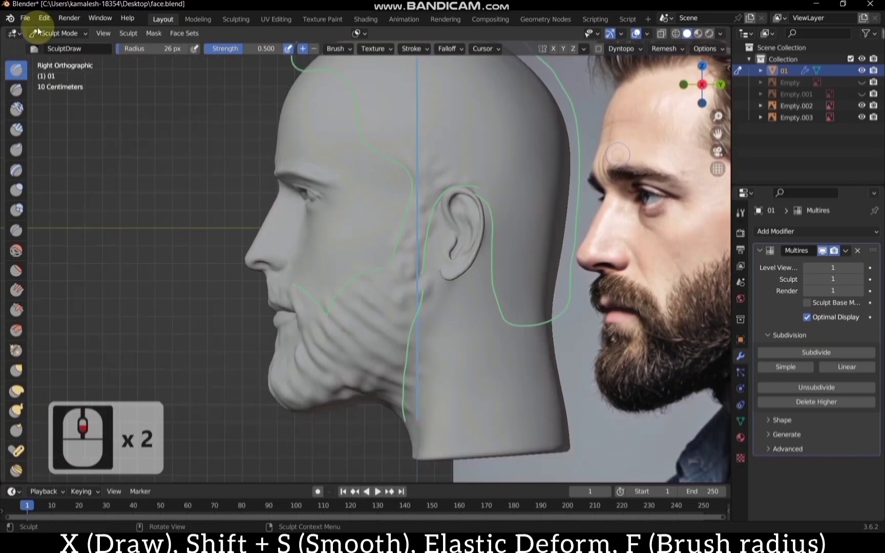
Return the head to Object Mode and apply its Multires modifier.
{"action": "left_click", "coordinate": [59, 33]}
{"action": "left_click", "coordinate": [56, 48]}
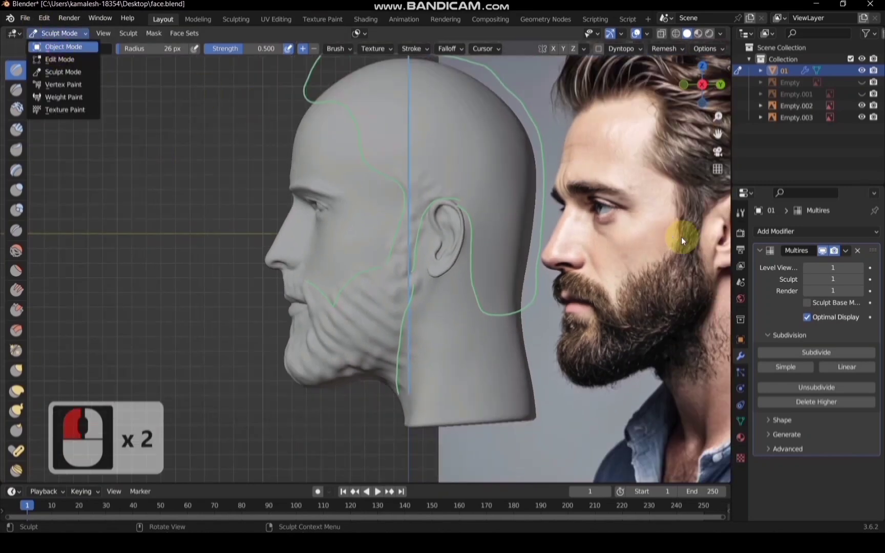
{"action": "left_click", "coordinate": [846, 251]}
{"action": "left_click", "coordinate": [812, 264]}
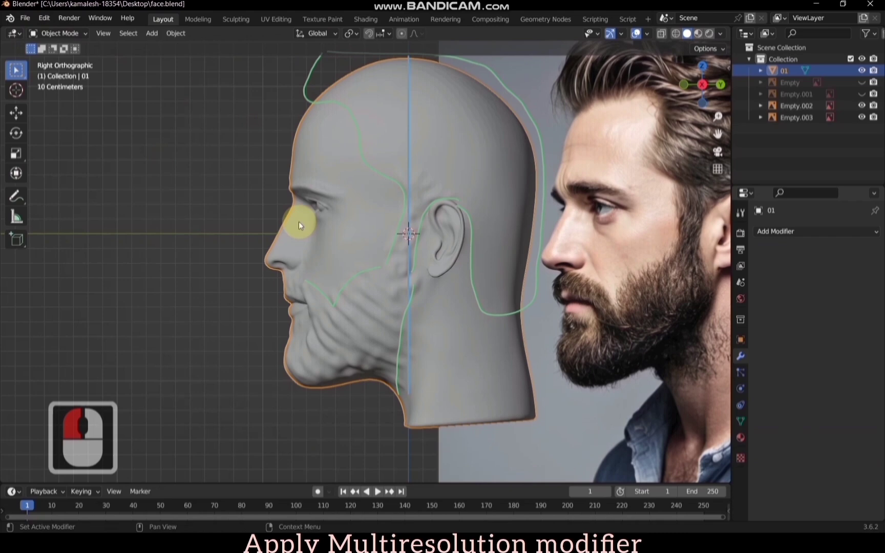
Switch the head back to Sculpt Mode and build up more beard bumps over the cheek, jaw and sideburn in the right side view.
{"action": "left_click", "coordinate": [44, 34]}
{"action": "left_click", "coordinate": [57, 69]}
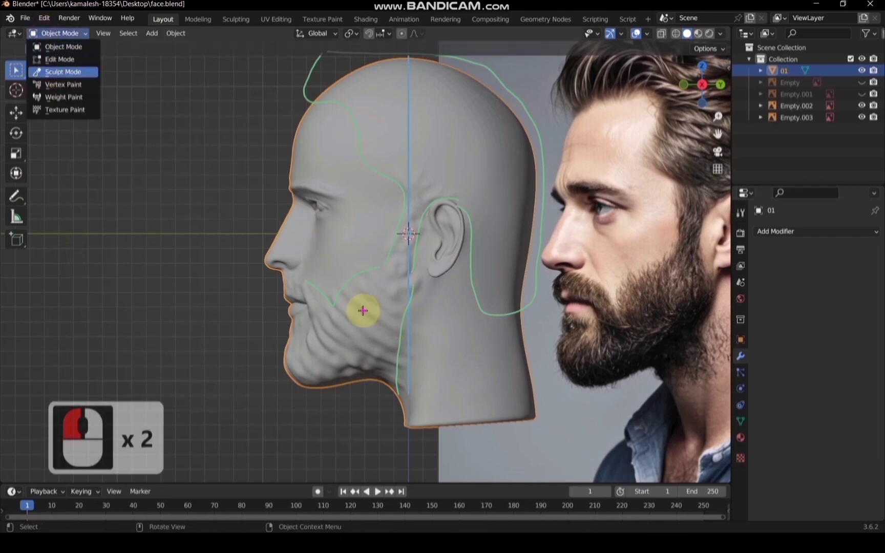
{"action": "scroll", "coordinate": [364, 347], "scroll_direction": "up", "scroll_amount": 1}
{"action": "mouse_move", "coordinate": [359, 328]}
{"action": "left_mouse_down"}
{"action": "mouse_move", "coordinate": [379, 351]}
{"action": "mouse_move", "coordinate": [381, 282]}
{"action": "left_mouse_up"}
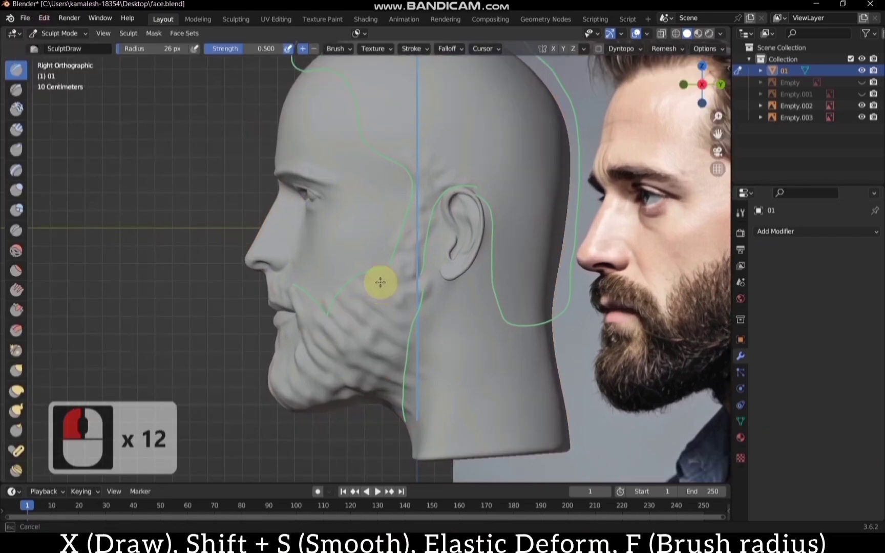
{"action": "left_click_drag", "start_coordinate": [383, 389], "coordinate": [327, 354]}
{"action": "mouse_move", "coordinate": [418, 267]}
{"action": "left_mouse_down"}
{"action": "mouse_move", "coordinate": [413, 220]}
{"action": "mouse_move", "coordinate": [444, 300]}
{"action": "left_mouse_up"}
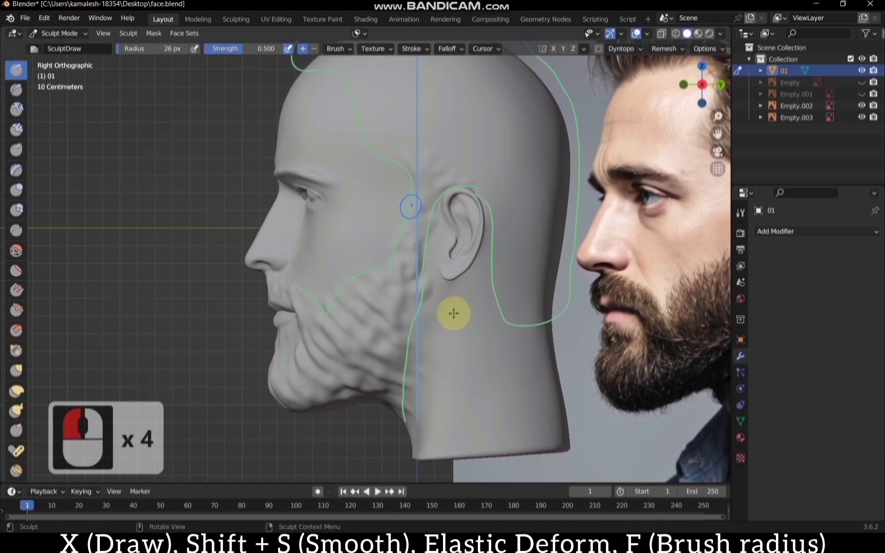
Soften the beard's lower edge near the neck with the Smooth brush.
{"action": "scroll", "coordinate": [452, 326], "scroll_direction": "up", "scroll_amount": 2}
{"action": "key", "text": "shift+s"}
{"action": "mouse_move", "coordinate": [435, 421]}
{"action": "left_mouse_down"}
{"action": "mouse_move", "coordinate": [461, 332]}
{"action": "mouse_move", "coordinate": [437, 444]}
{"action": "left_mouse_up"}
{"action": "scroll", "coordinate": [695, 79], "scroll_direction": "down", "scroll_amount": 4}
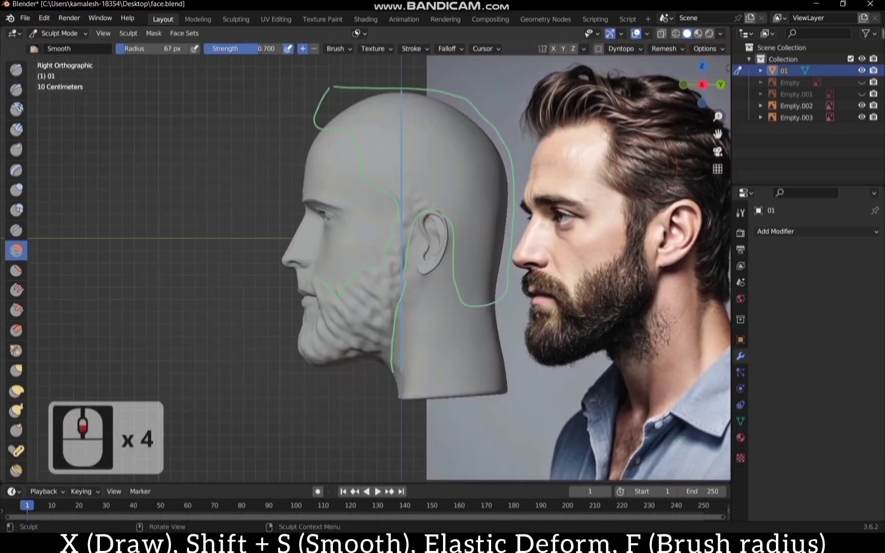
Sculpt beard bumps across the underside of the chin and jaw using the Draw brush with a 47 px radius.
{"action": "mouse_move", "coordinate": [702, 83]}
{"action": "left_mouse_down"}
{"action": "mouse_move", "coordinate": [666, 87]}
{"action": "mouse_move", "coordinate": [615, 220]}
{"action": "left_mouse_up"}
{"action": "scroll", "coordinate": [430, 332], "scroll_direction": "up", "scroll_amount": 6}
{"action": "key", "text": "x"}
{"action": "key", "text": "f"}
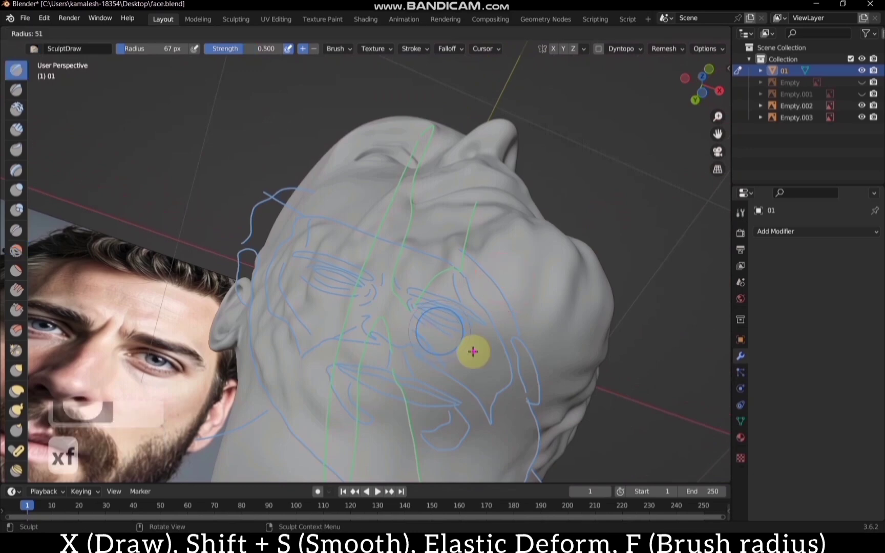
{"action": "left_click", "coordinate": [470, 354]}
{"action": "mouse_move", "coordinate": [465, 384]}
{"action": "left_mouse_down"}
{"action": "mouse_move", "coordinate": [393, 413]}
{"action": "mouse_move", "coordinate": [478, 435]}
{"action": "mouse_move", "coordinate": [537, 361]}
{"action": "mouse_move", "coordinate": [633, 298]}
{"action": "left_mouse_up"}
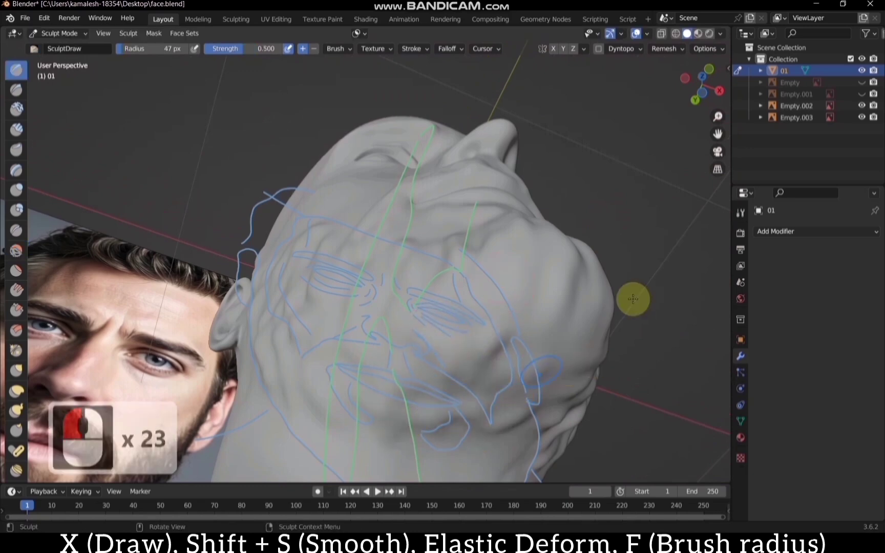
{"action": "middle_click_drag", "start_coordinate": [632, 298], "coordinate": [537, 204]}
{"action": "left_click_drag", "start_coordinate": [703, 85], "coordinate": [656, 82]}
{"action": "mouse_move", "coordinate": [472, 274]}
{"action": "left_mouse_down"}
{"action": "mouse_move", "coordinate": [424, 175]}
{"action": "mouse_move", "coordinate": [423, 191]}
{"action": "left_mouse_up"}
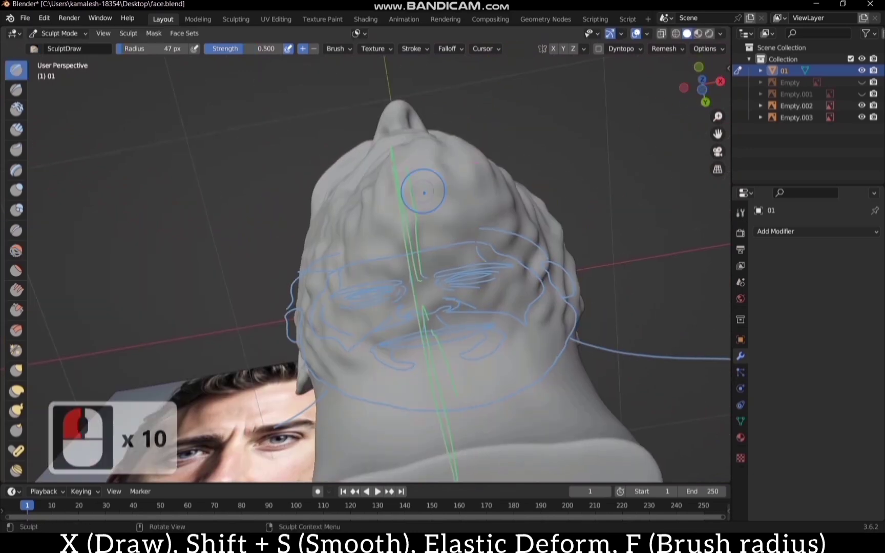
{"action": "scroll", "coordinate": [701, 84], "scroll_direction": "down", "scroll_amount": 2}
Thicken the beard and sideburn on the left side of the head with Draw strokes from the jaw up past the ear.
{"action": "mouse_move", "coordinate": [697, 91]}
{"action": "left_mouse_down"}
{"action": "mouse_move", "coordinate": [703, 61]}
{"action": "mouse_move", "coordinate": [723, 154]}
{"action": "left_mouse_up"}
{"action": "scroll", "coordinate": [376, 330], "scroll_direction": "up", "scroll_amount": 2}
{"action": "mouse_move", "coordinate": [330, 352]}
{"action": "left_mouse_down"}
{"action": "mouse_move", "coordinate": [265, 269]}
{"action": "mouse_move", "coordinate": [264, 254]}
{"action": "left_mouse_up"}
{"action": "left_click_drag", "start_coordinate": [264, 254], "coordinate": [246, 200]}
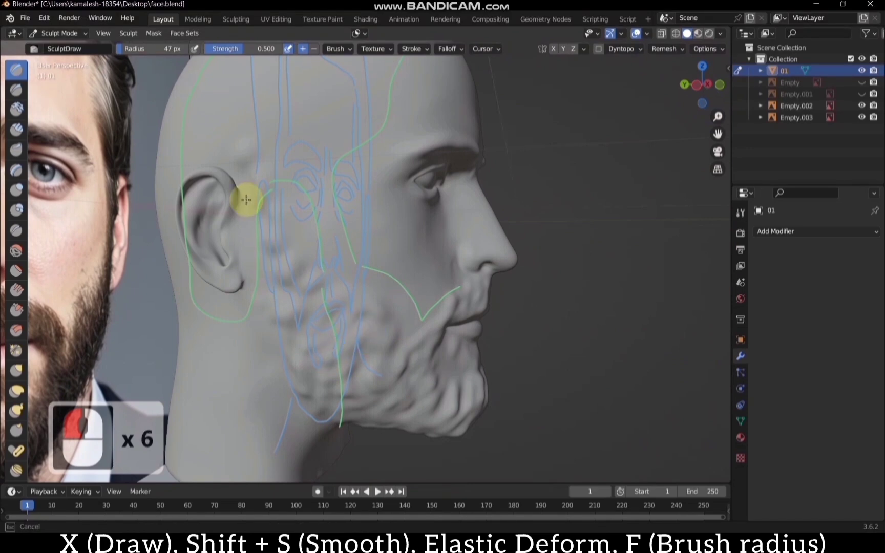
{"action": "left_click_drag", "start_coordinate": [461, 345], "coordinate": [411, 390]}
{"action": "mouse_move", "coordinate": [363, 369]}
{"action": "left_mouse_down"}
{"action": "mouse_move", "coordinate": [314, 332]}
{"action": "mouse_move", "coordinate": [362, 313]}
{"action": "left_mouse_up"}
Add Draw strokes to the sideburn and rear jaw in front of the ear on the head's opposite side.
{"action": "left_click_drag", "start_coordinate": [701, 84], "coordinate": [518, 85]}
{"action": "scroll", "coordinate": [456, 342], "scroll_direction": "up", "scroll_amount": 1}
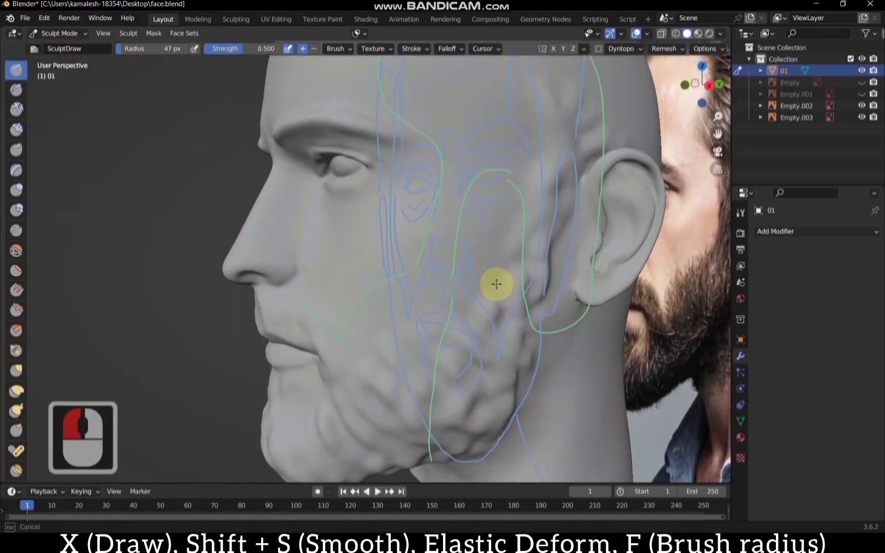
{"action": "mouse_move", "coordinate": [496, 285]}
{"action": "left_mouse_down"}
{"action": "mouse_move", "coordinate": [510, 261]}
{"action": "mouse_move", "coordinate": [492, 334]}
{"action": "mouse_move", "coordinate": [521, 393]}
{"action": "left_mouse_up"}
{"action": "scroll", "coordinate": [578, 274], "scroll_direction": "down", "scroll_amount": 2}
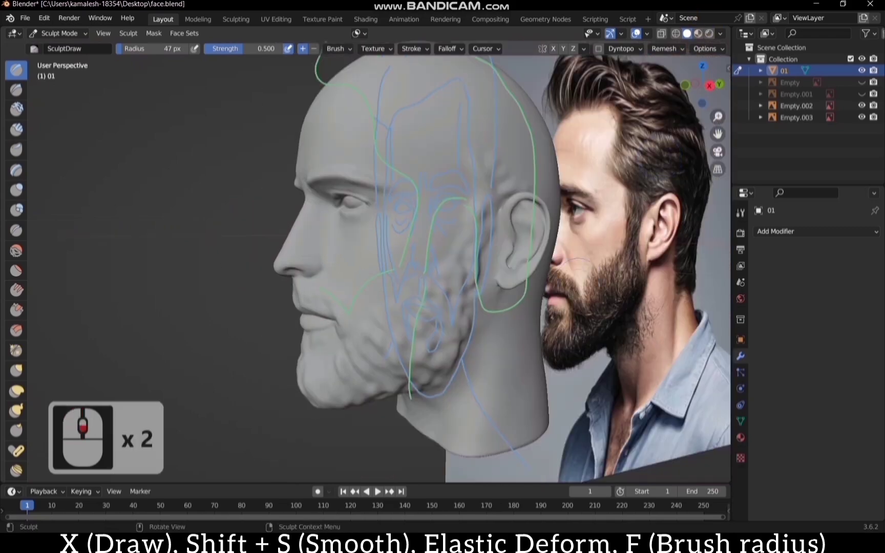
Return to Object Mode in front view and add a UV sphere as the base for the hair.
{"action": "left_click_drag", "start_coordinate": [701, 85], "coordinate": [633, 85]}
{"action": "scroll", "coordinate": [707, 89], "scroll_direction": "down", "scroll_amount": 2}
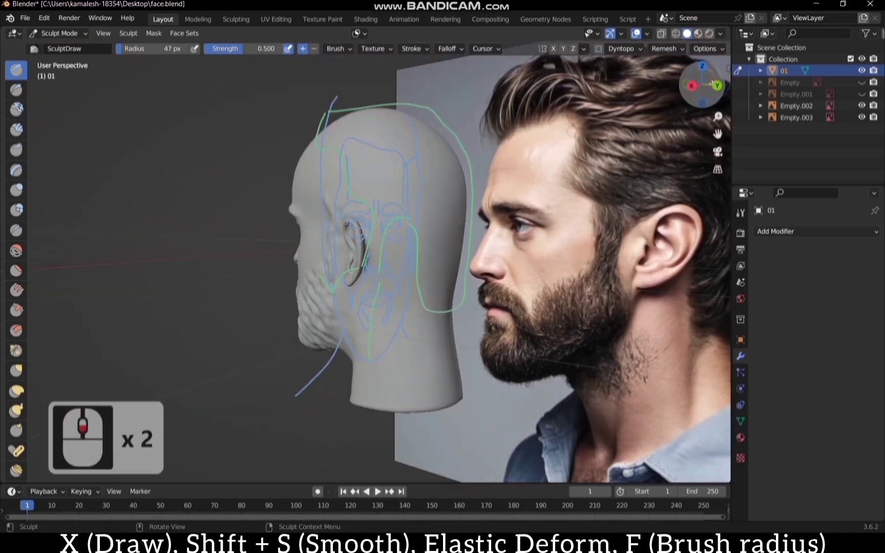
{"action": "left_click_drag", "start_coordinate": [707, 89], "coordinate": [684, 89]}
{"action": "left_click", "coordinate": [701, 85]}
{"action": "scroll", "coordinate": [658, 235], "scroll_direction": "up", "scroll_amount": 1}
{"action": "key", "text": "shift+s"}
{"action": "left_click", "coordinate": [63, 44]}
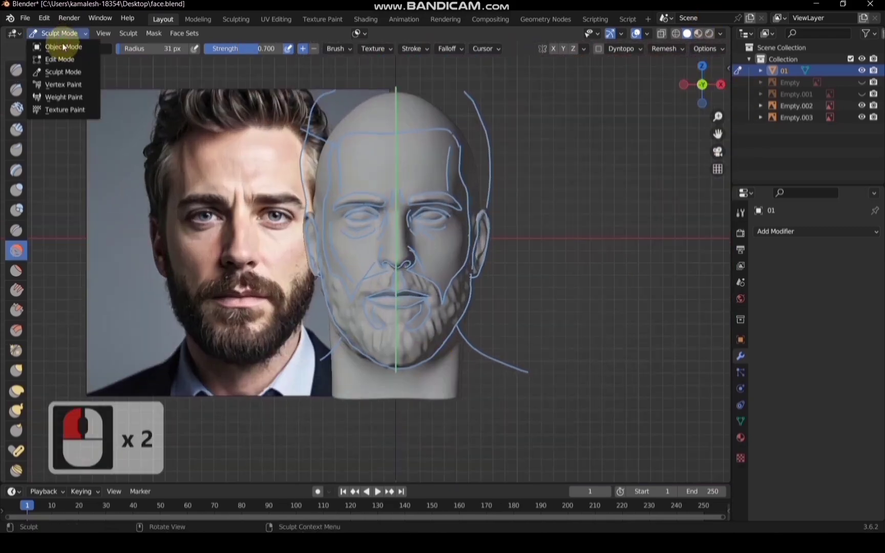
{"action": "left_click", "coordinate": [67, 35]}
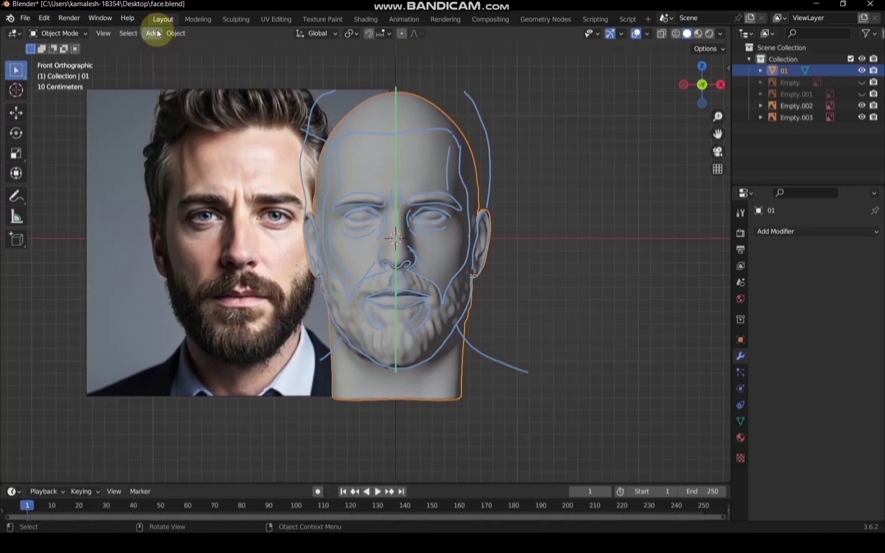
{"action": "left_click", "coordinate": [154, 33]}
{"action": "mouse_move", "coordinate": [233, 50]}
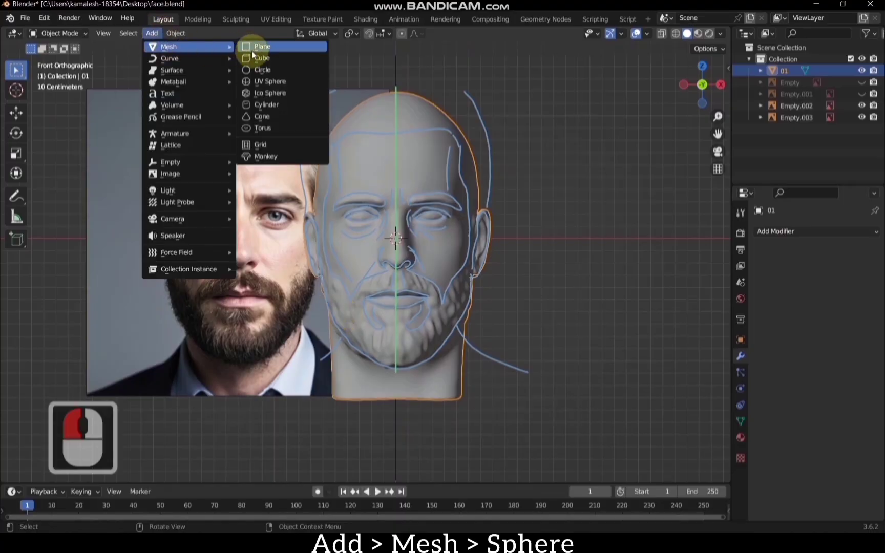
{"action": "left_click", "coordinate": [257, 82]}
{"action": "scroll", "coordinate": [690, 82], "scroll_direction": "down", "scroll_amount": 1}
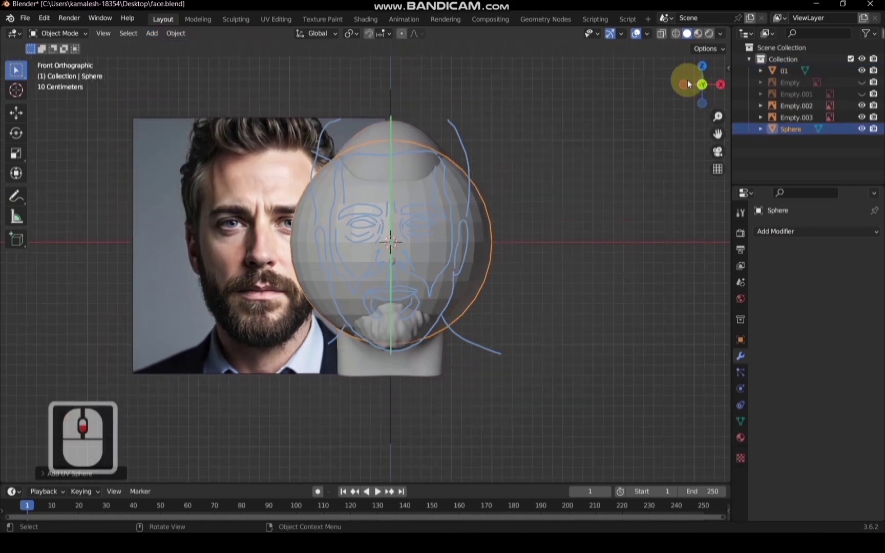
Move the sphere over the back of the skull in side view and scale it down to fit the annotated hair outline.
{"action": "left_click", "coordinate": [686, 83]}
{"action": "key", "text": "g"}
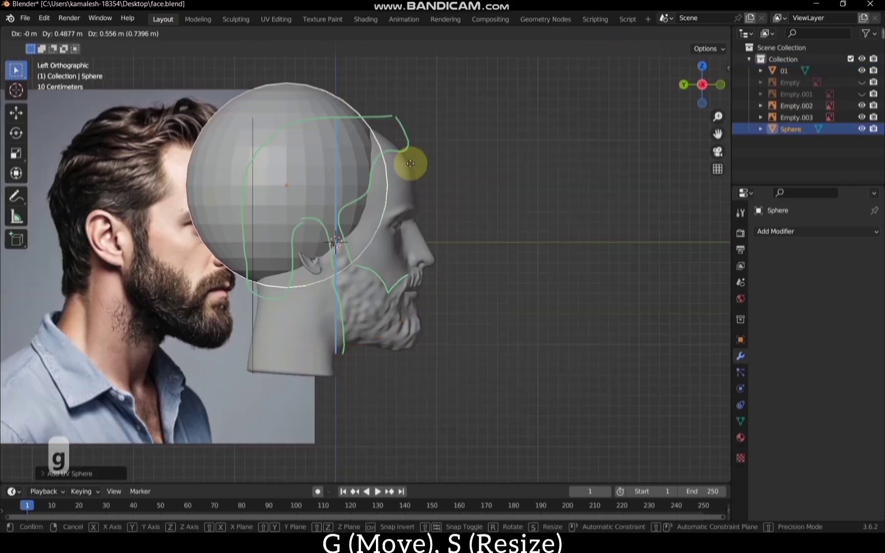
{"action": "key", "text": "s"}
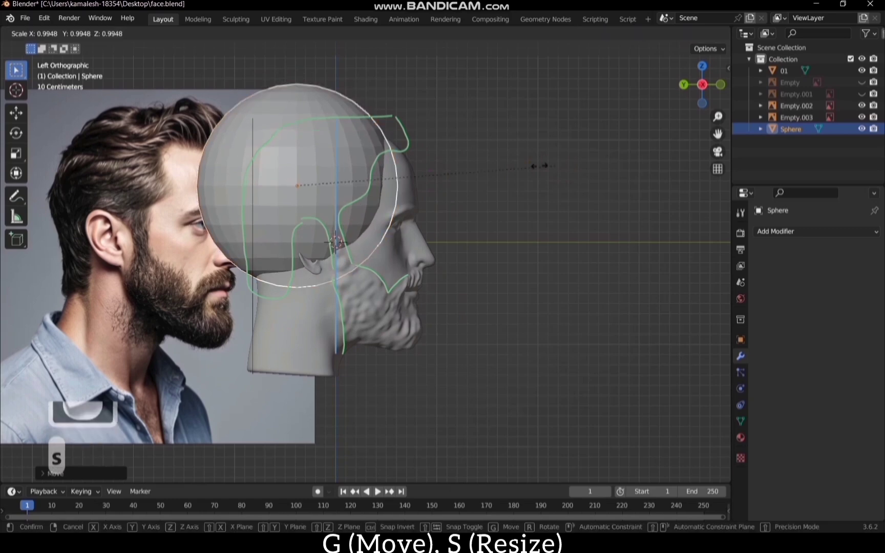
{"action": "left_click", "coordinate": [494, 172]}
{"action": "key", "text": "g"}
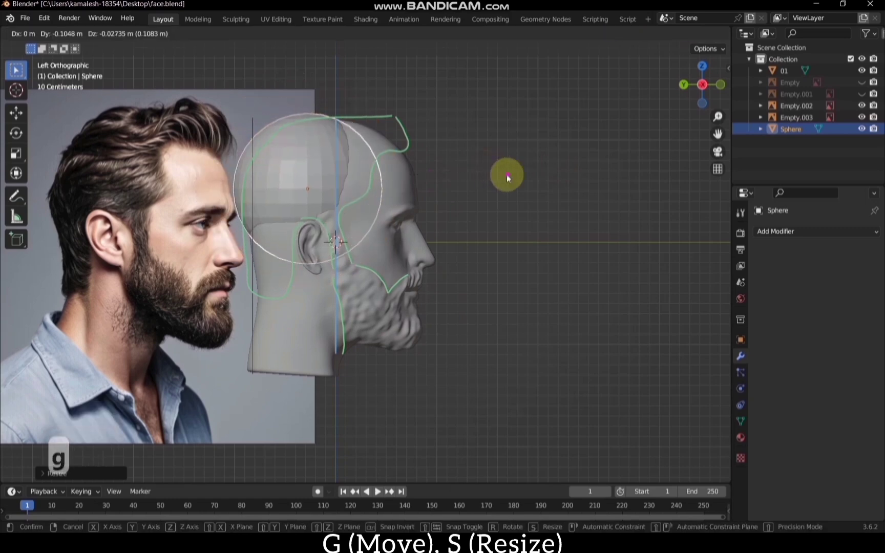
{"action": "left_click", "coordinate": [718, 85]}
{"action": "left_click", "coordinate": [721, 84]}
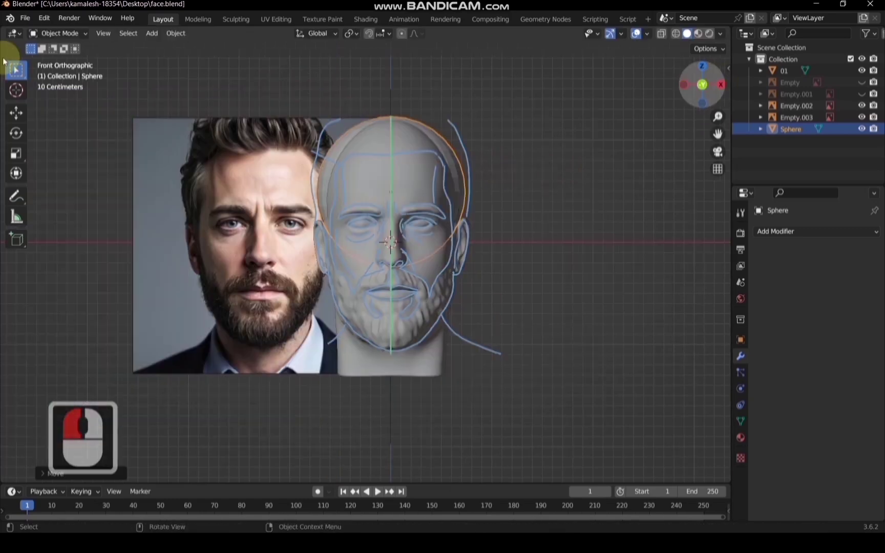
Switch the sphere to Sculpt Mode, set the brush radius to 65 px and enable X symmetry.
{"action": "left_click", "coordinate": [58, 33]}
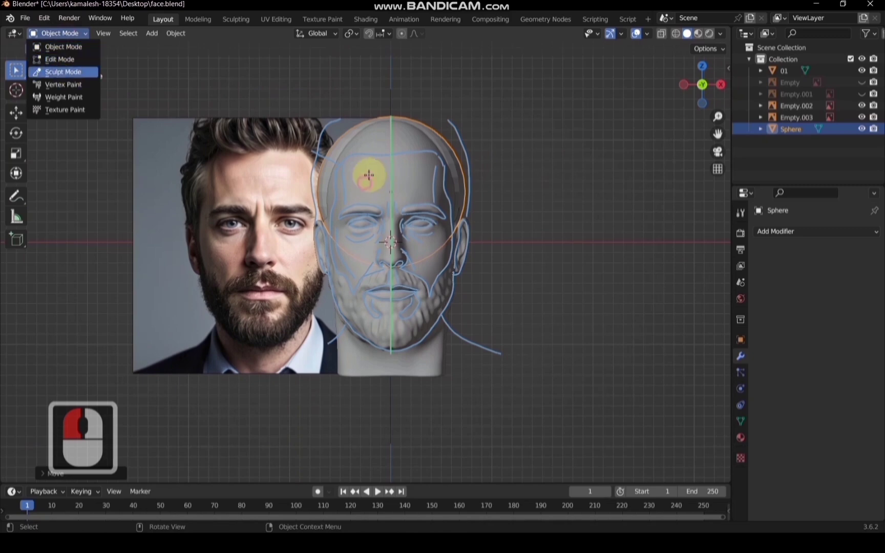
{"action": "key", "text": "f"}
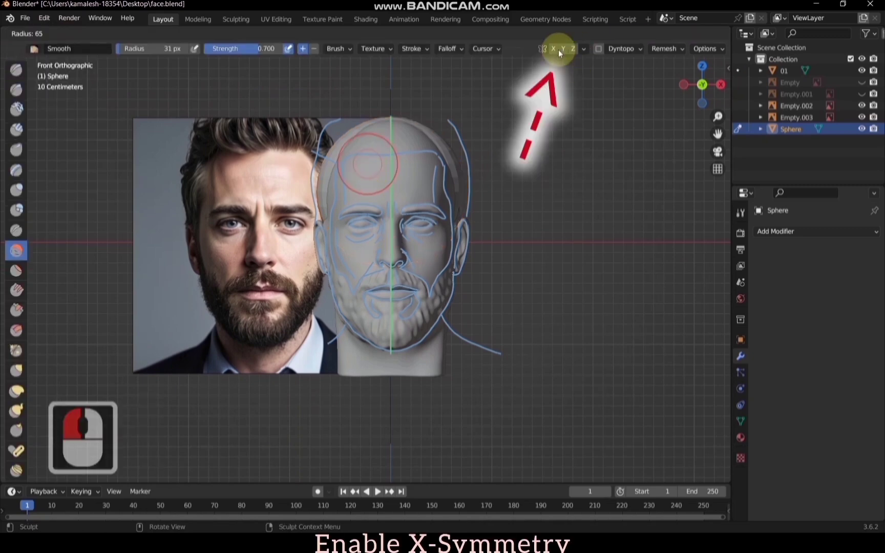
{"action": "left_click", "coordinate": [558, 49]}
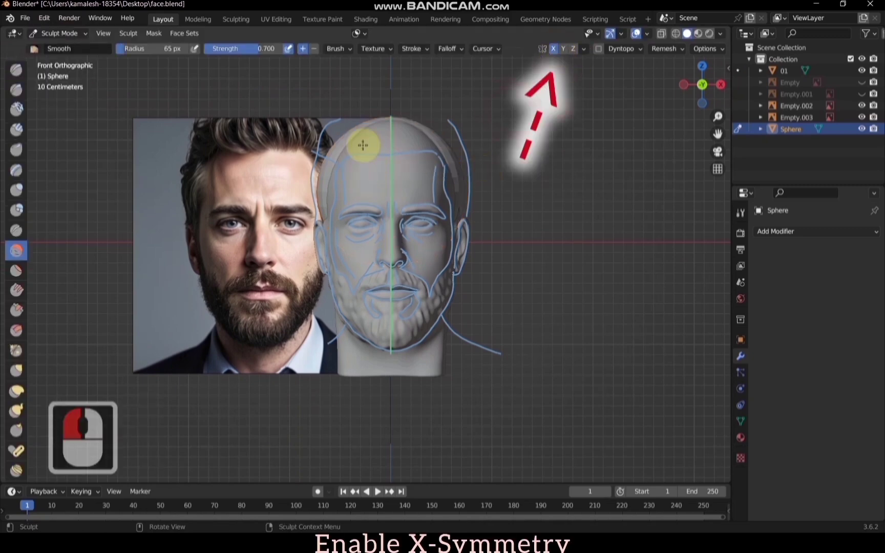
Build up the sphere's hair volume over the top and sides of the head with Draw brush strokes, following the annotated hairline.
{"action": "key", "text": "x"}
{"action": "mouse_move", "coordinate": [370, 134]}
{"action": "left_mouse_down"}
{"action": "mouse_move", "coordinate": [385, 123]}
{"action": "mouse_move", "coordinate": [381, 132]}
{"action": "mouse_move", "coordinate": [404, 148]}
{"action": "mouse_move", "coordinate": [325, 169]}
{"action": "left_mouse_up"}
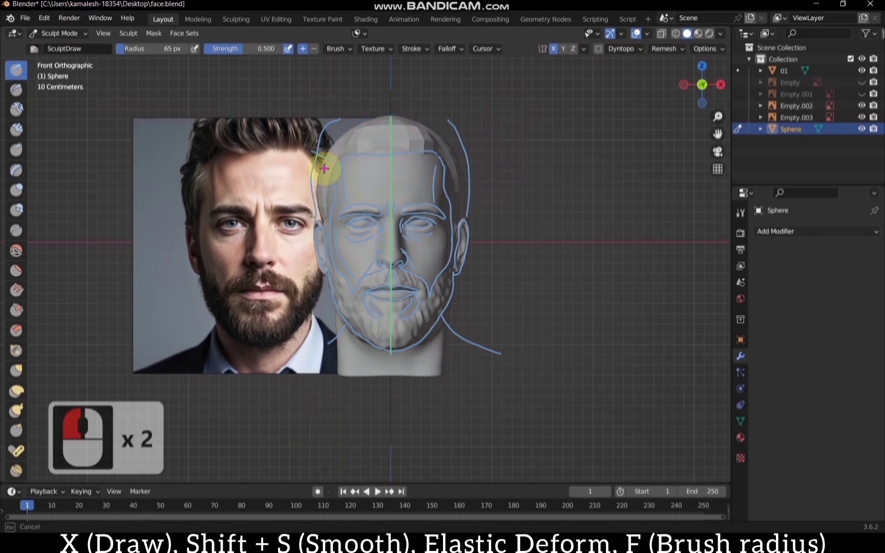
{"action": "left_click", "coordinate": [718, 87]}
{"action": "left_click", "coordinate": [667, 81]}
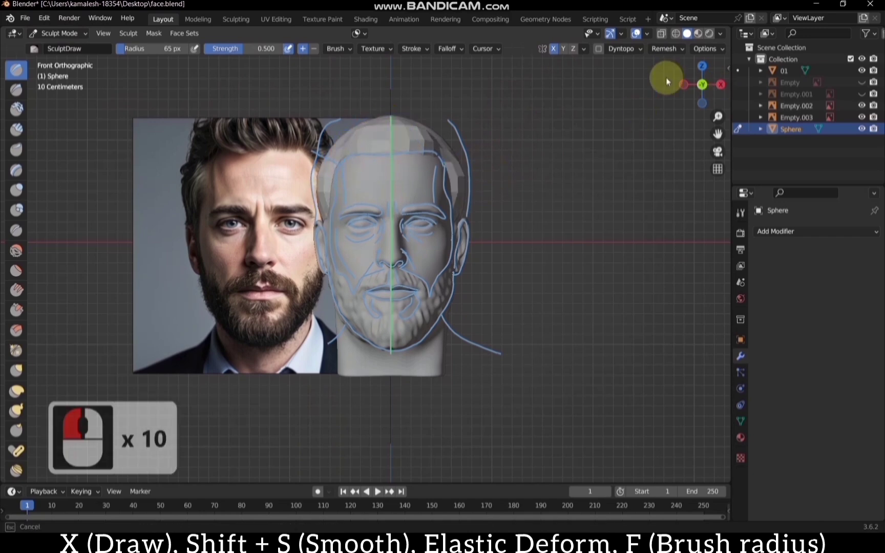
{"action": "left_click", "coordinate": [684, 85]}
{"action": "scroll", "coordinate": [370, 116], "scroll_direction": "up", "scroll_amount": 2}
{"action": "mouse_move", "coordinate": [267, 185]}
{"action": "left_mouse_down"}
{"action": "mouse_move", "coordinate": [230, 256]}
{"action": "mouse_move", "coordinate": [217, 215]}
{"action": "mouse_move", "coordinate": [233, 256]}
{"action": "mouse_move", "coordinate": [318, 257]}
{"action": "mouse_move", "coordinate": [283, 263]}
{"action": "mouse_move", "coordinate": [284, 281]}
{"action": "mouse_move", "coordinate": [325, 272]}
{"action": "left_mouse_up"}
Pull the back of the hair to the annotated side-view outline using Elastic Deform with a 135 px brush radius.
{"action": "key", "text": "f"}
{"action": "left_click", "coordinate": [684, 85]}
{"action": "left_click", "coordinate": [684, 85]}
{"action": "left_click", "coordinate": [20, 391]}
{"action": "mouse_move", "coordinate": [513, 266]}
{"action": "left_mouse_down"}
{"action": "mouse_move", "coordinate": [460, 343]}
{"action": "mouse_move", "coordinate": [433, 410]}
{"action": "left_mouse_up"}
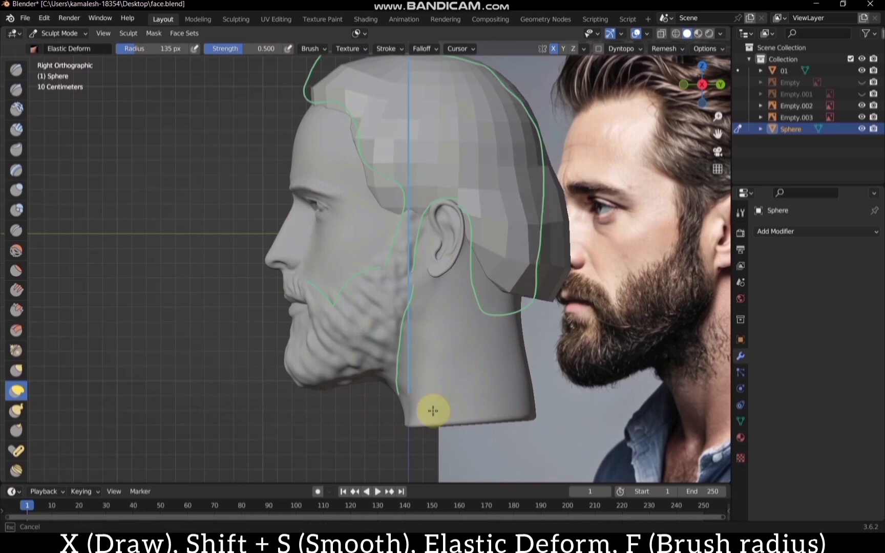
{"action": "key", "text": "shift+s"}
{"action": "mouse_move", "coordinate": [548, 301]}
{"action": "left_mouse_down"}
{"action": "mouse_move", "coordinate": [559, 192]}
{"action": "mouse_move", "coordinate": [524, 293]}
{"action": "left_mouse_up"}
Refine the hair edge above the ears with Draw and Smooth strokes in the side and front views.
{"action": "key", "text": "x"}
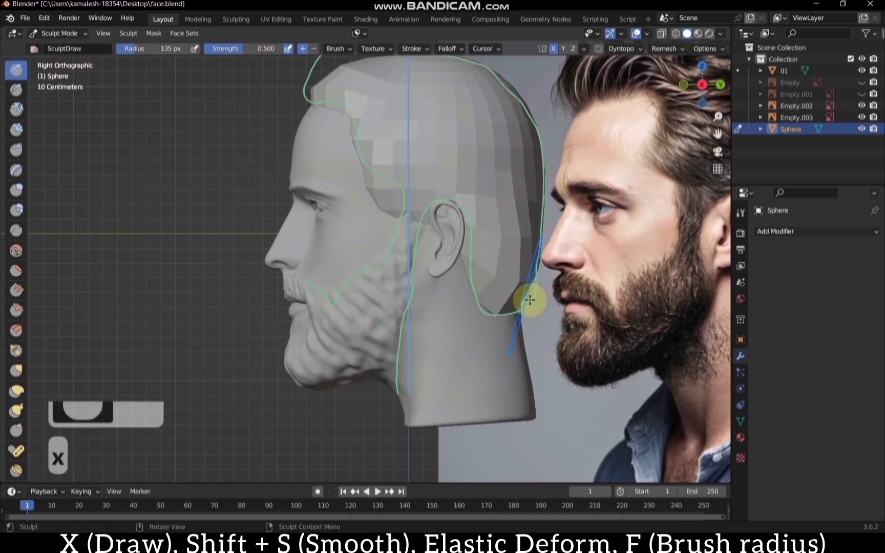
{"action": "left_click", "coordinate": [454, 206]}
{"action": "key", "text": "shift+s"}
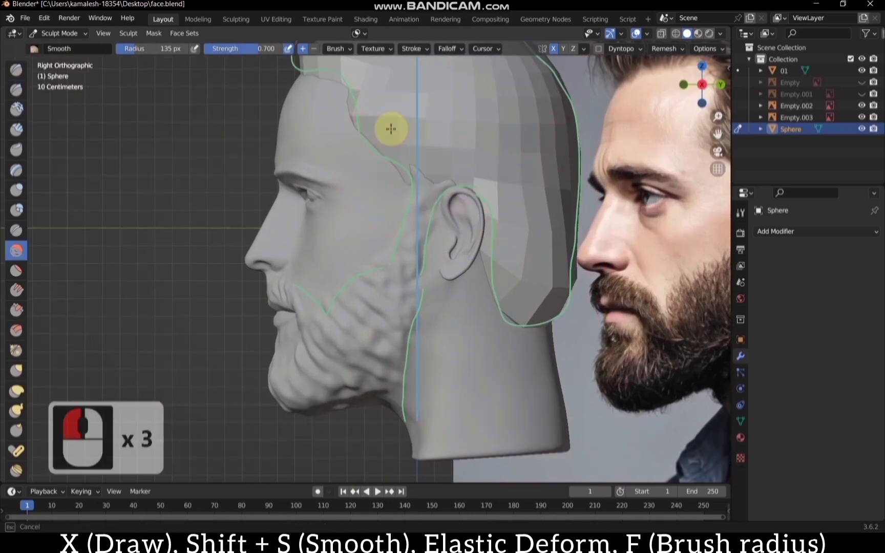
{"action": "scroll", "coordinate": [338, 99], "scroll_direction": "down", "scroll_amount": 2}
{"action": "scroll", "coordinate": [338, 98], "scroll_direction": "down", "scroll_amount": 3}
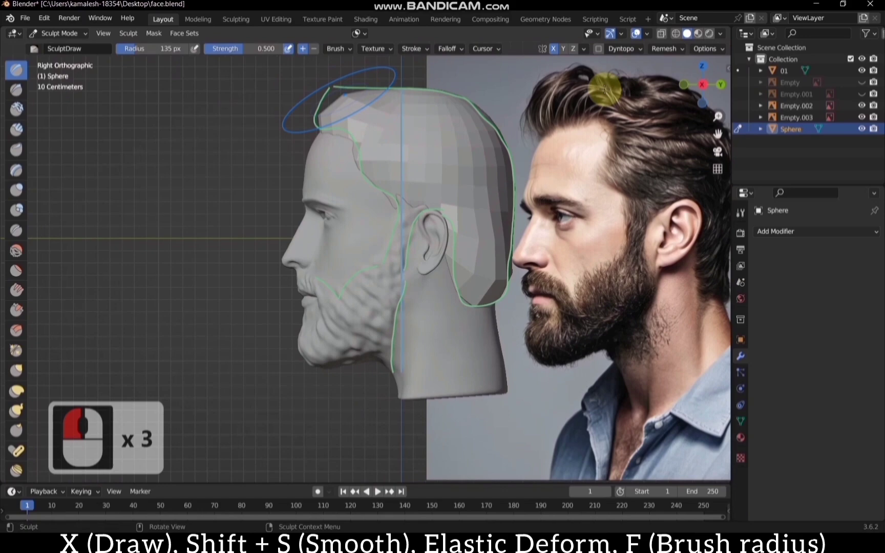
{"action": "left_click", "coordinate": [684, 85]}
{"action": "key", "text": "x"}
{"action": "scroll", "coordinate": [579, 106], "scroll_direction": "up", "scroll_amount": 5}
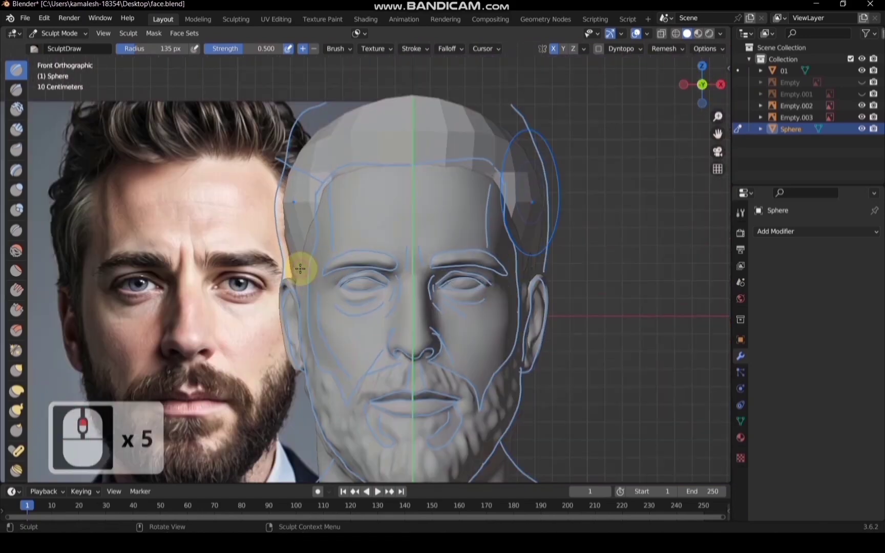
{"action": "left_click", "coordinate": [296, 270]}
Add a Multiresolution modifier to the hair sphere and subdivide it to level 2.
{"action": "left_click", "coordinate": [775, 233]}
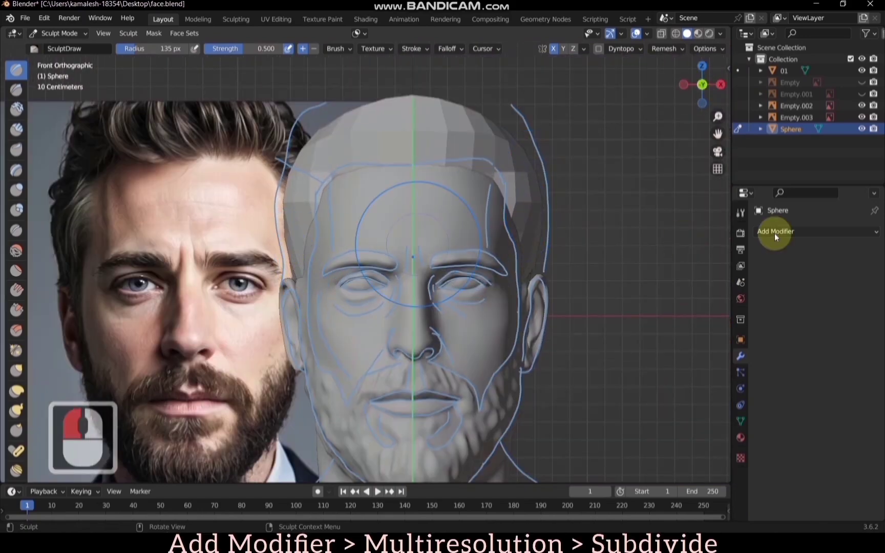
{"action": "left_click", "coordinate": [775, 233]}
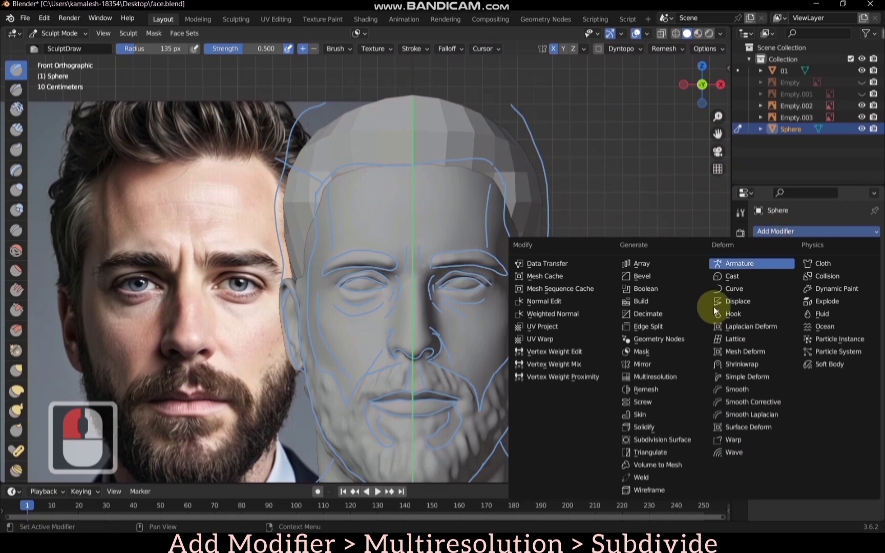
{"action": "left_click", "coordinate": [653, 380]}
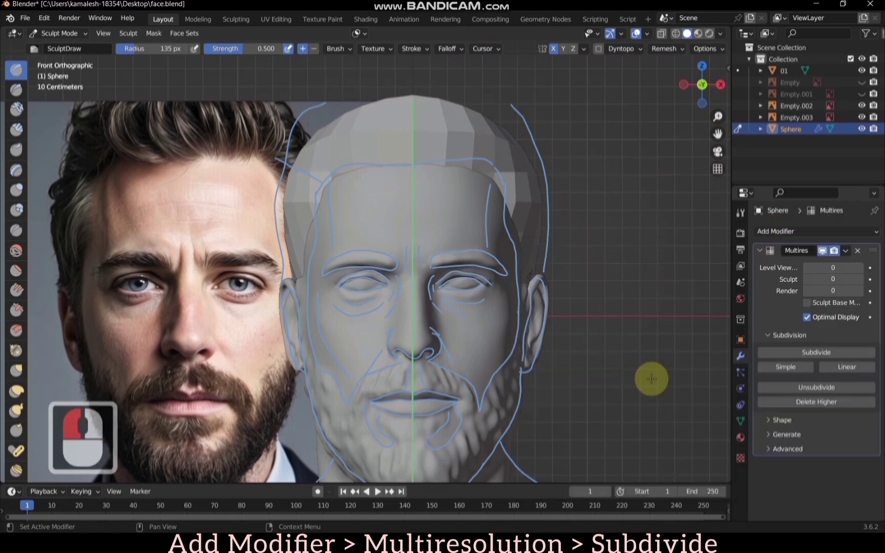
{"action": "left_click", "coordinate": [842, 353]}
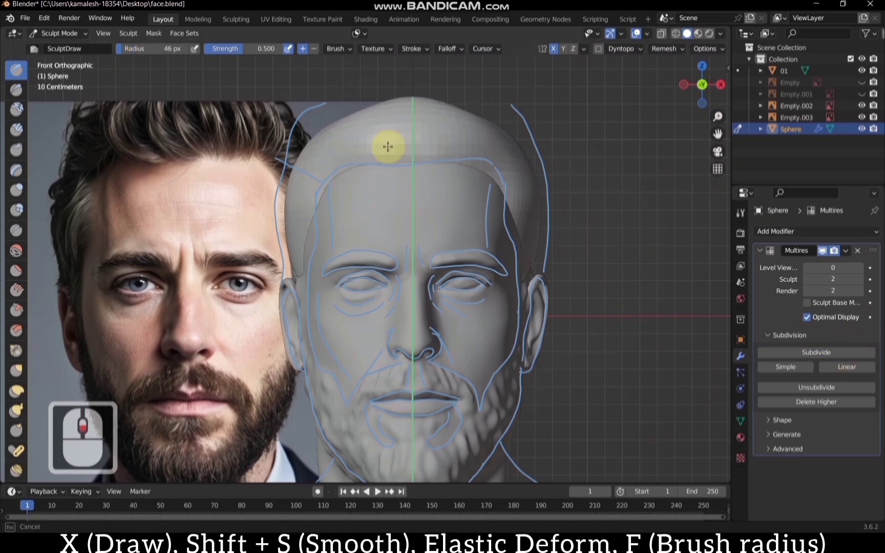
Sculpt vertical strands along the front hairline with the Draw brush, reducing the radius to 23 px and setting strength to 0.700.
{"action": "left_click_drag", "start_coordinate": [388, 146], "coordinate": [383, 147]}
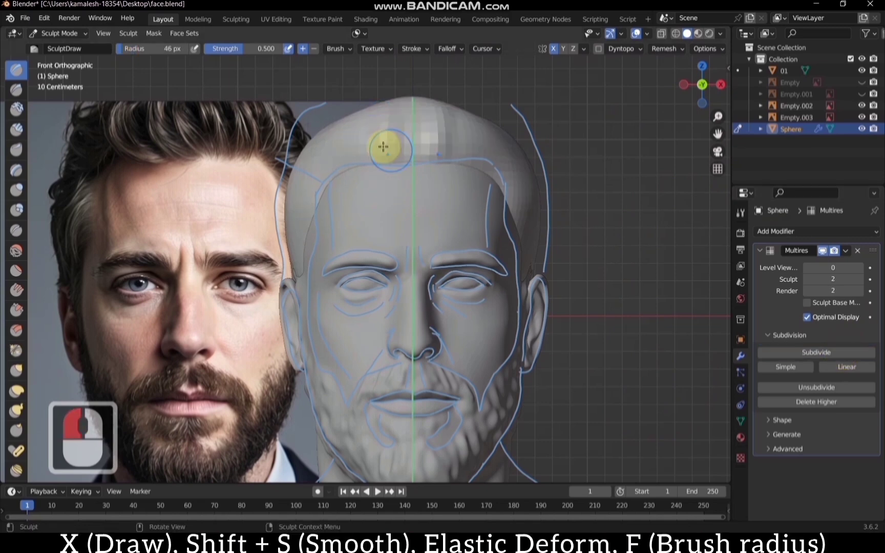
{"action": "key", "text": "f"}
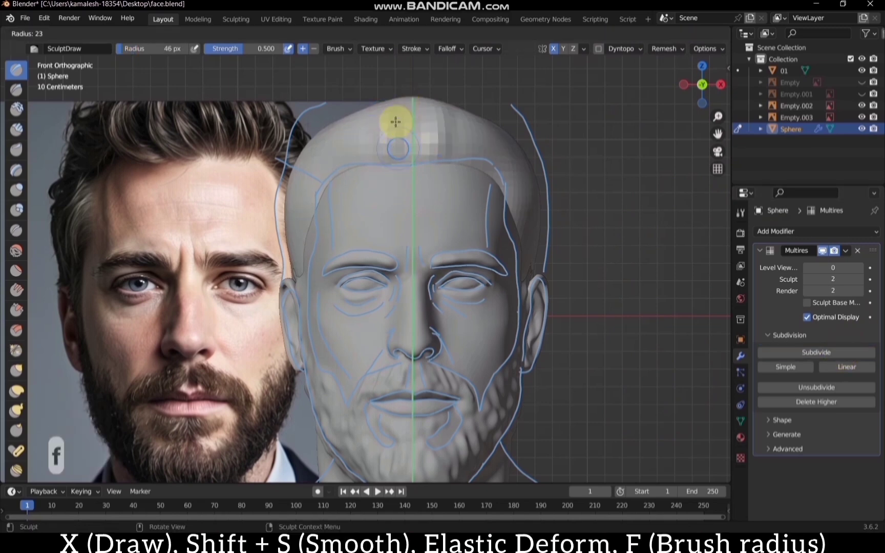
{"action": "left_click", "coordinate": [395, 122]}
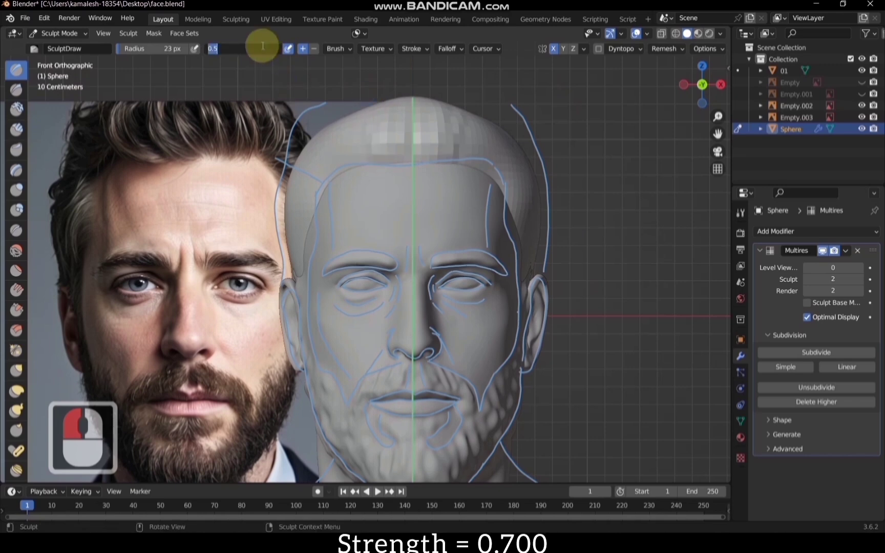
{"action": "key", "text": "Right"}
{"action": "key", "text": "BackSpace"}
{"action": "type", "text": "7"}
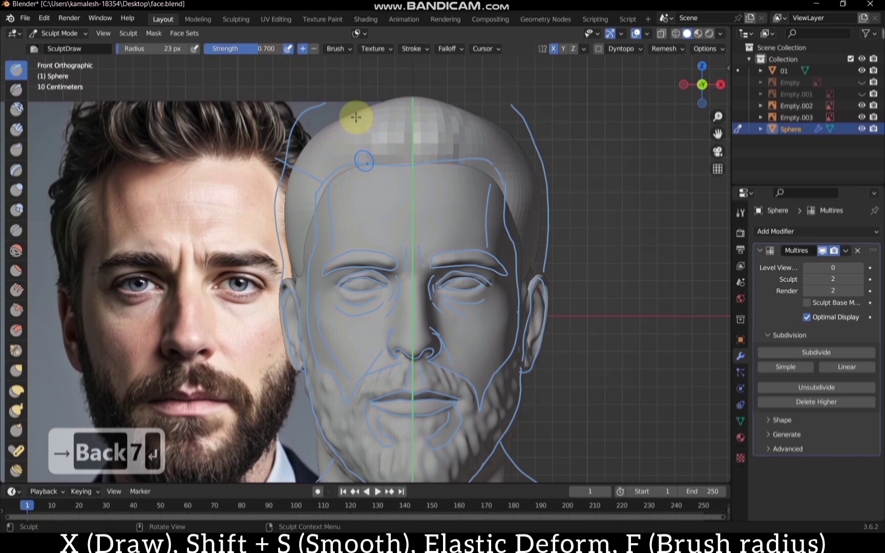
{"action": "mouse_move", "coordinate": [356, 117]}
{"action": "left_mouse_down"}
{"action": "mouse_move", "coordinate": [397, 145]}
{"action": "mouse_move", "coordinate": [325, 100]}
{"action": "mouse_move", "coordinate": [325, 172]}
{"action": "left_mouse_up"}
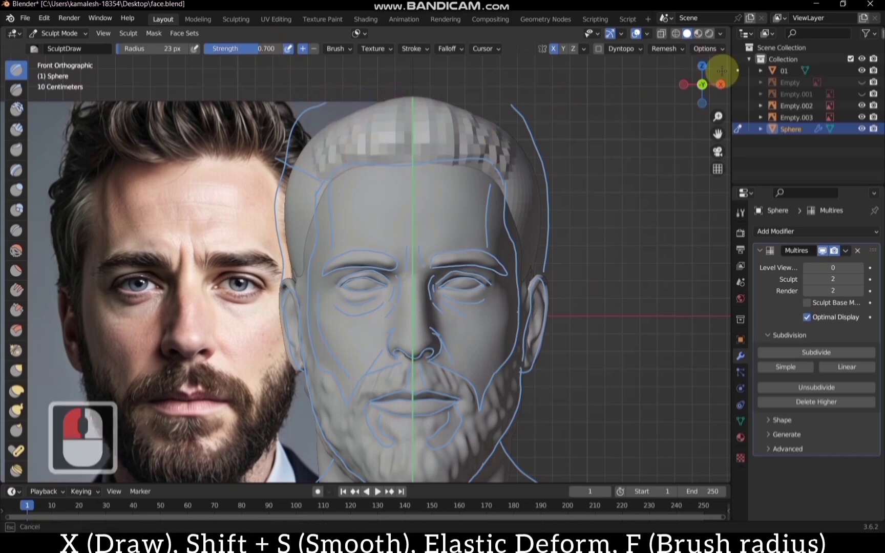
Set the Draw brush radius to 80 px and build up the front and top of the hair from an angled view.
{"action": "left_click_drag", "start_coordinate": [722, 71], "coordinate": [684, 74]}
{"action": "key", "text": "f"}
{"action": "left_click", "coordinate": [349, 194]}
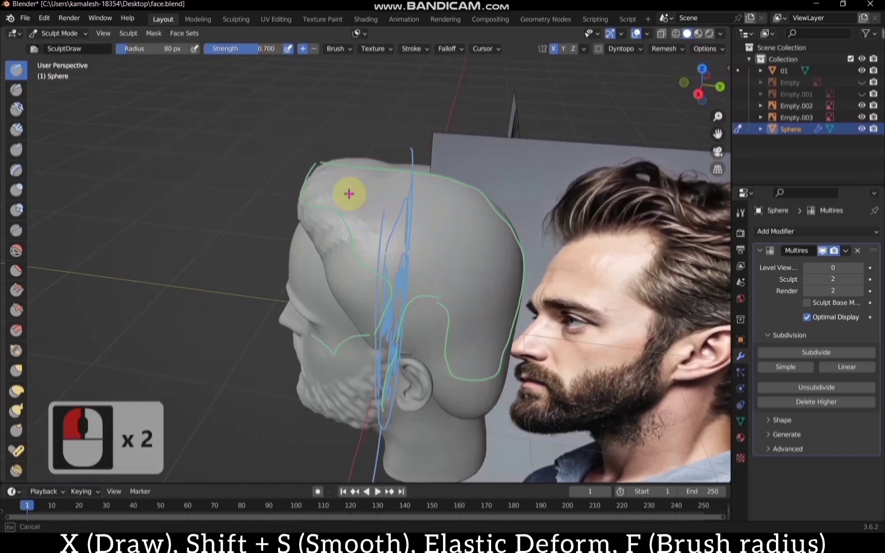
{"action": "mouse_move", "coordinate": [349, 194]}
{"action": "left_mouse_down"}
{"action": "mouse_move", "coordinate": [334, 158]}
{"action": "mouse_move", "coordinate": [322, 237]}
{"action": "left_mouse_up"}
{"action": "left_click_drag", "start_coordinate": [359, 163], "coordinate": [420, 158]}
{"action": "left_click", "coordinate": [684, 82]}
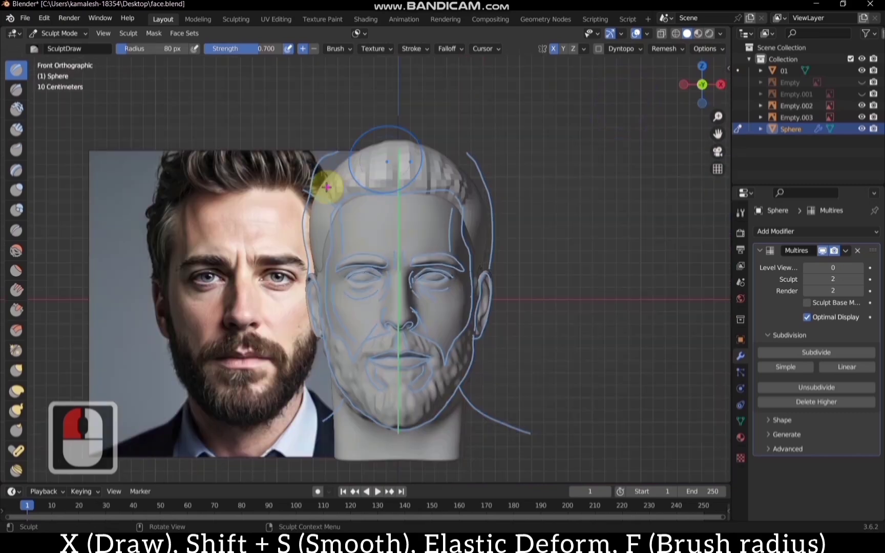
Build up the upper side corners of the hair in front view to fill the annotated hair outline.
{"action": "left_click", "coordinate": [331, 179]}
{"action": "left_click", "coordinate": [335, 171]}
{"action": "left_click", "coordinate": [339, 162]}
{"action": "left_click", "coordinate": [342, 163]}
{"action": "left_click", "coordinate": [359, 155]}
{"action": "left_click", "coordinate": [375, 149]}
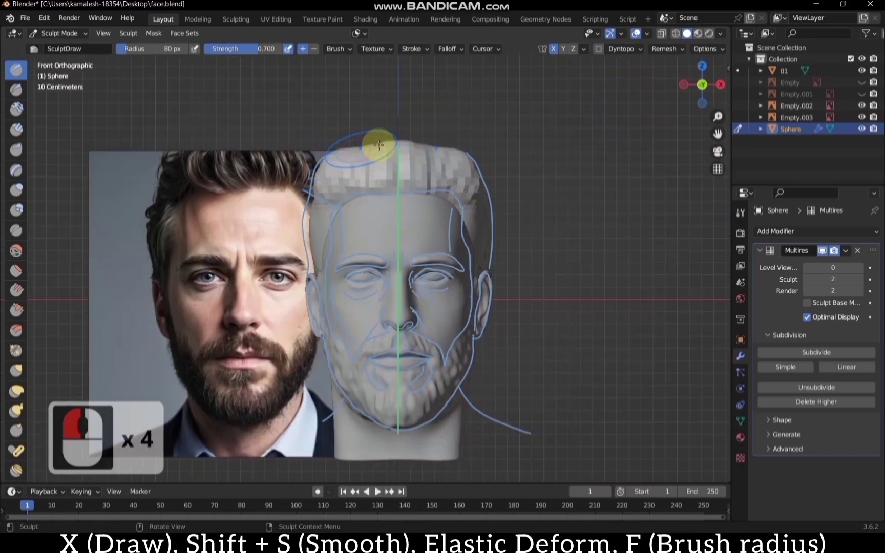
{"action": "left_click", "coordinate": [371, 143]}
{"action": "left_click", "coordinate": [363, 142]}
{"action": "left_click", "coordinate": [355, 140]}
Sculpt a broad strand from the upper side of the hair back to the nape in left view, using a 48 px Draw brush.
{"action": "left_click_drag", "start_coordinate": [701, 85], "coordinate": [698, 80]}
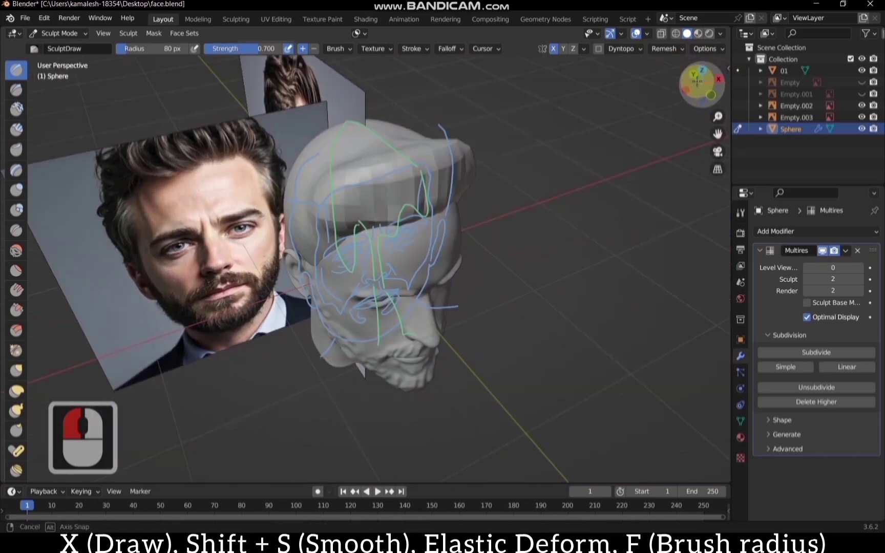
{"action": "left_click", "coordinate": [699, 82]}
{"action": "scroll", "coordinate": [287, 174], "scroll_direction": "up", "scroll_amount": 2}
{"action": "key", "text": "f"}
{"action": "left_click", "coordinate": [353, 145]}
{"action": "scroll", "coordinate": [358, 184], "scroll_direction": "down", "scroll_amount": 3}
{"action": "key", "text": "f"}
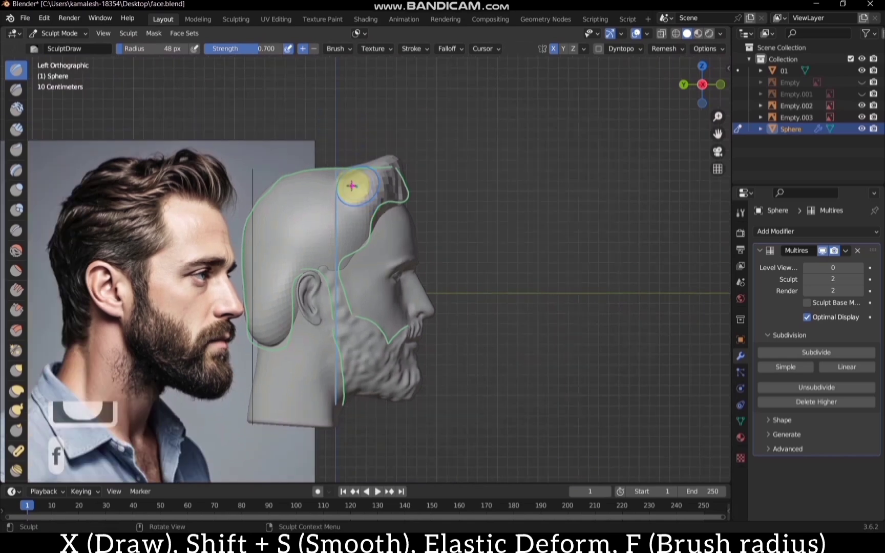
{"action": "left_click", "coordinate": [352, 187]}
{"action": "mouse_move", "coordinate": [356, 187]}
{"action": "left_mouse_down"}
{"action": "mouse_move", "coordinate": [311, 199]}
{"action": "mouse_move", "coordinate": [253, 340]}
{"action": "left_mouse_up"}
Set the Draw brush radius to 15 px and sculpt fine strands across the side of the hair and down behind the ear.
{"action": "key", "text": "f"}
{"action": "left_click", "coordinate": [290, 263]}
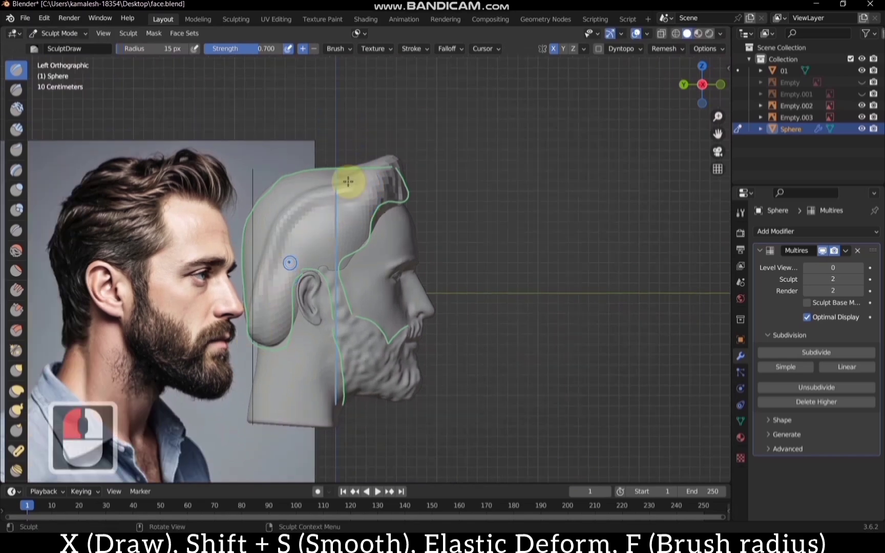
{"action": "mouse_move", "coordinate": [349, 181]}
{"action": "left_mouse_down"}
{"action": "mouse_move", "coordinate": [346, 234]}
{"action": "mouse_move", "coordinate": [325, 248]}
{"action": "left_mouse_up"}
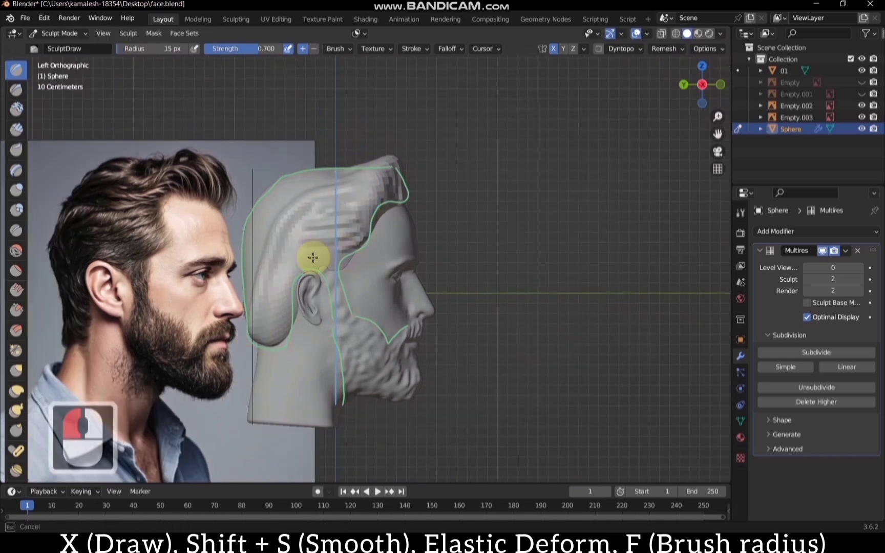
{"action": "left_click_drag", "start_coordinate": [289, 276], "coordinate": [278, 344]}
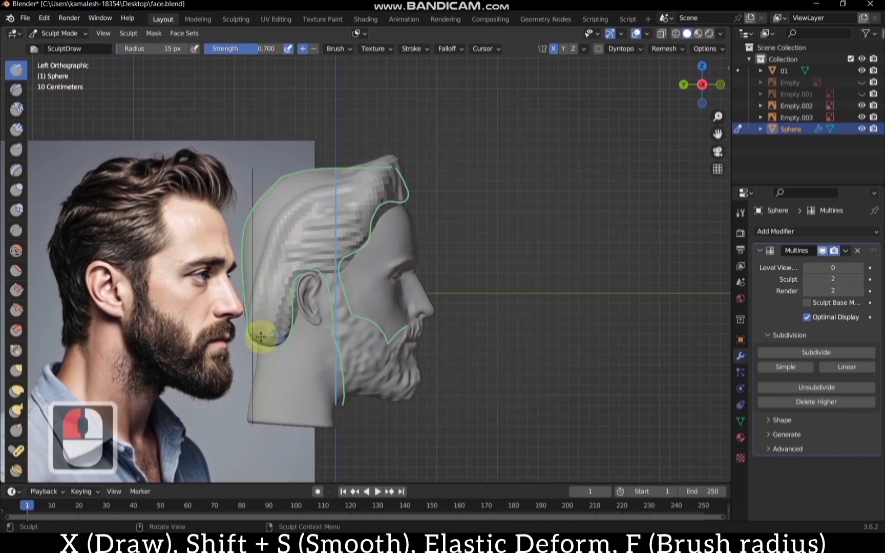
Extend the fine Draw strands over the back and top of the hair, continuing onto the side in left view.
{"action": "left_click_drag", "start_coordinate": [708, 86], "coordinate": [735, 104]}
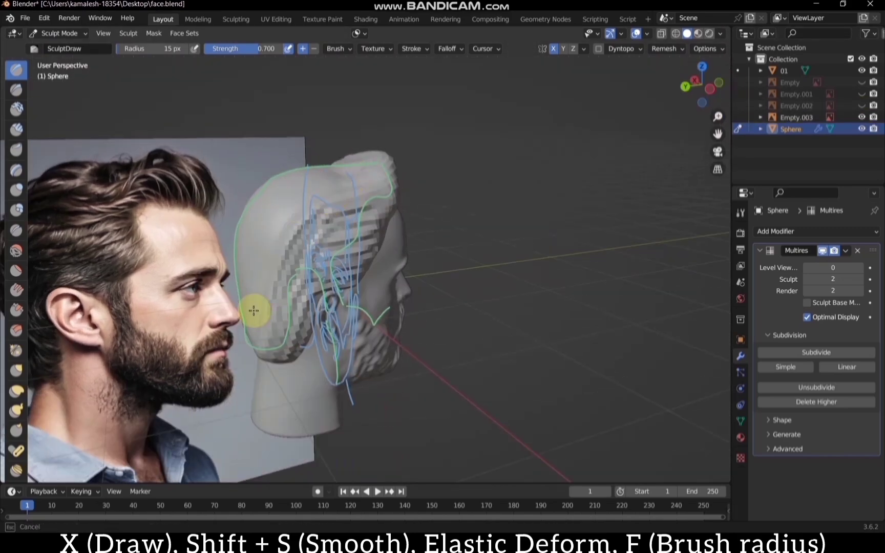
{"action": "left_click", "coordinate": [704, 67]}
{"action": "left_click_drag", "start_coordinate": [419, 267], "coordinate": [360, 222]}
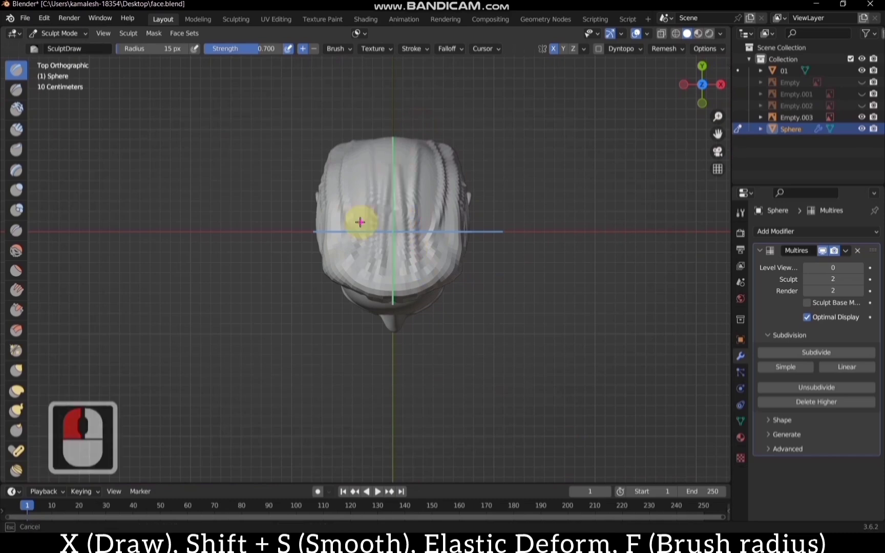
{"action": "mouse_move", "coordinate": [385, 288]}
{"action": "left_mouse_down"}
{"action": "mouse_move", "coordinate": [346, 270]}
{"action": "mouse_move", "coordinate": [395, 271]}
{"action": "mouse_move", "coordinate": [392, 205]}
{"action": "left_mouse_up"}
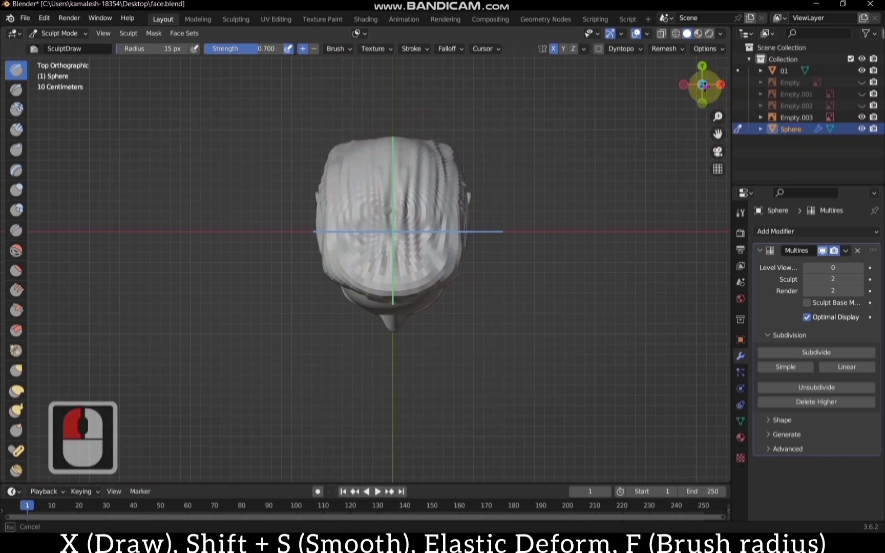
{"action": "left_click", "coordinate": [713, 90]}
{"action": "left_click_drag", "start_coordinate": [310, 166], "coordinate": [344, 191]}
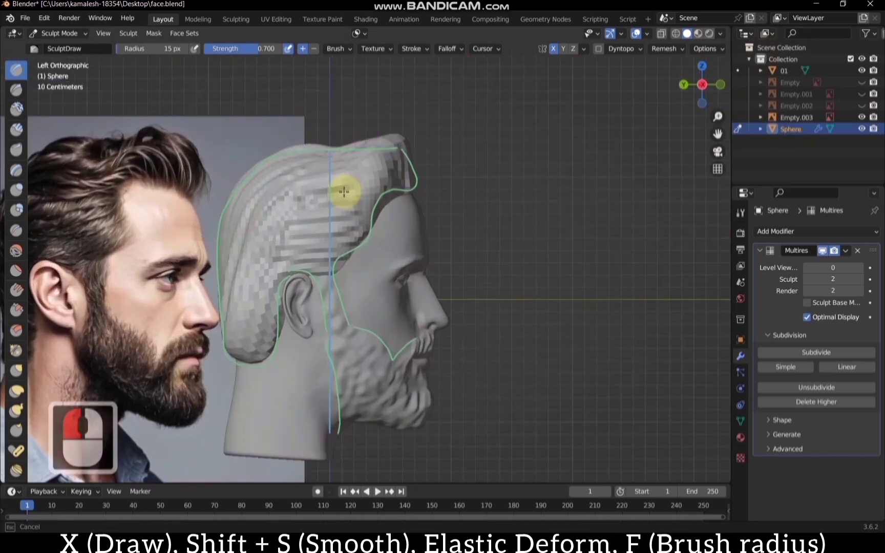
Carve grooves from the front of the hair to behind the ear with inverted Draw strokes at a 36 px radius.
{"action": "key", "text": "f"}
{"action": "left_click", "coordinate": [397, 140]}
{"action": "mouse_move", "coordinate": [381, 140]}
{"action": "left_mouse_down", "text": "ctrl"}
{"action": "mouse_move", "coordinate": [336, 148]}
{"action": "mouse_move", "coordinate": [247, 309]}
{"action": "left_mouse_up", "text": "ctrl"}
Set the Draw brush radius to 20 px and subdivide the hair's Multiresolution modifier to level 3.
{"action": "scroll", "coordinate": [247, 309], "scroll_direction": "up", "scroll_amount": 2}
{"action": "key", "text": "f"}
{"action": "left_click", "coordinate": [211, 306]}
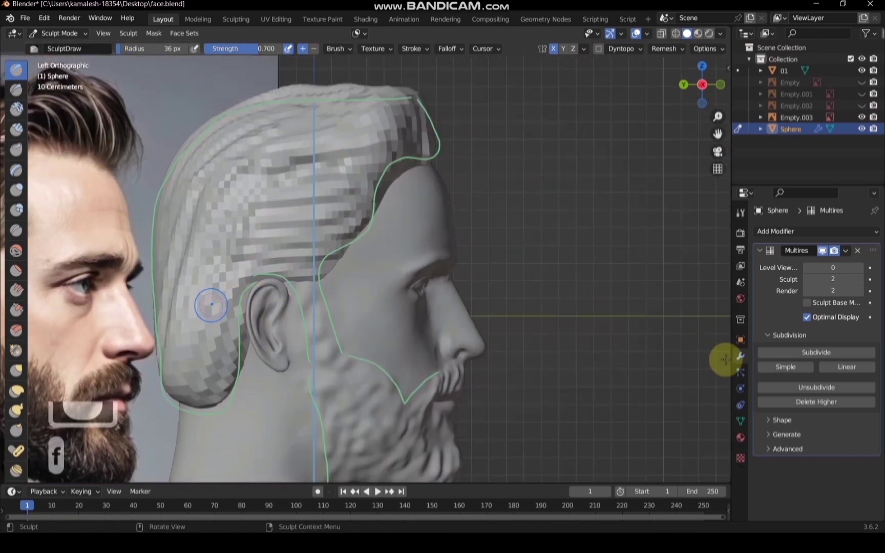
{"action": "left_click", "coordinate": [808, 355]}
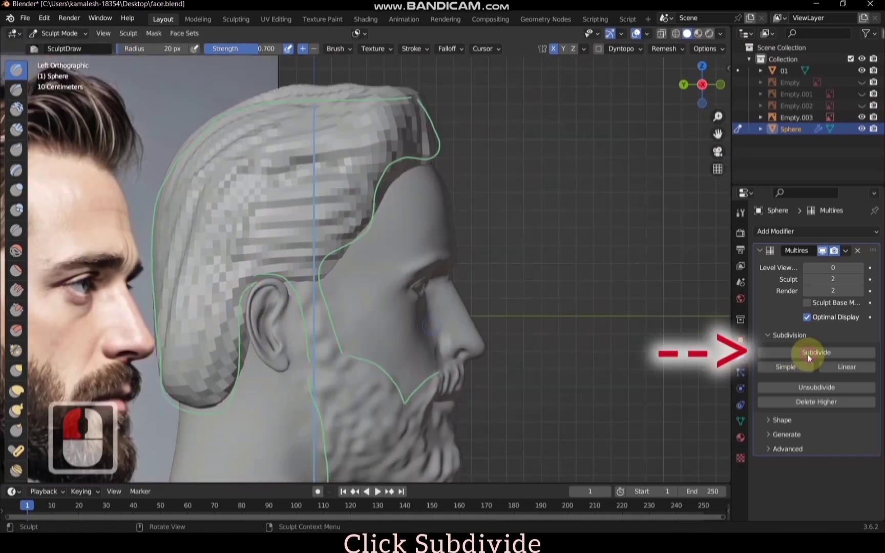
Sculpt finer flowing strands behind the ear, across the side and up to the front of the hair in left view.
{"action": "scroll", "coordinate": [238, 304], "scroll_direction": "down", "scroll_amount": 3}
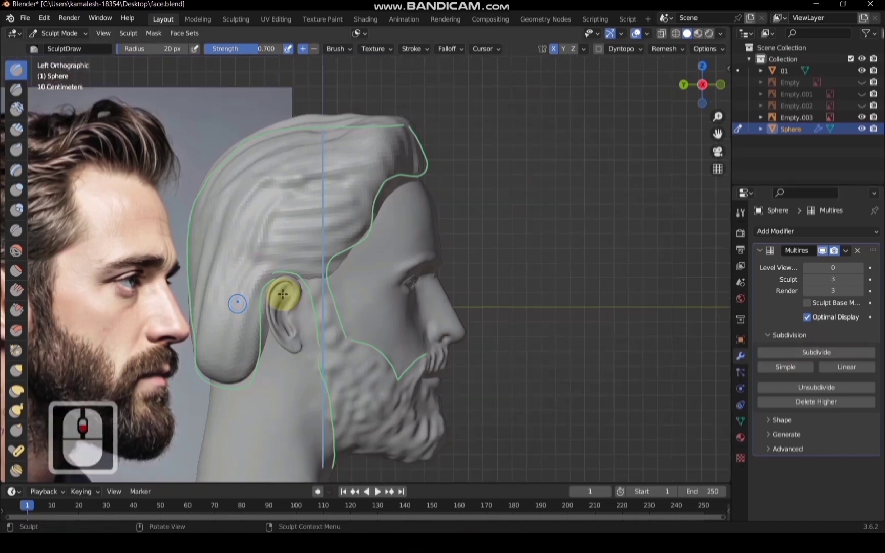
{"action": "left_click_drag", "start_coordinate": [287, 263], "coordinate": [263, 302]}
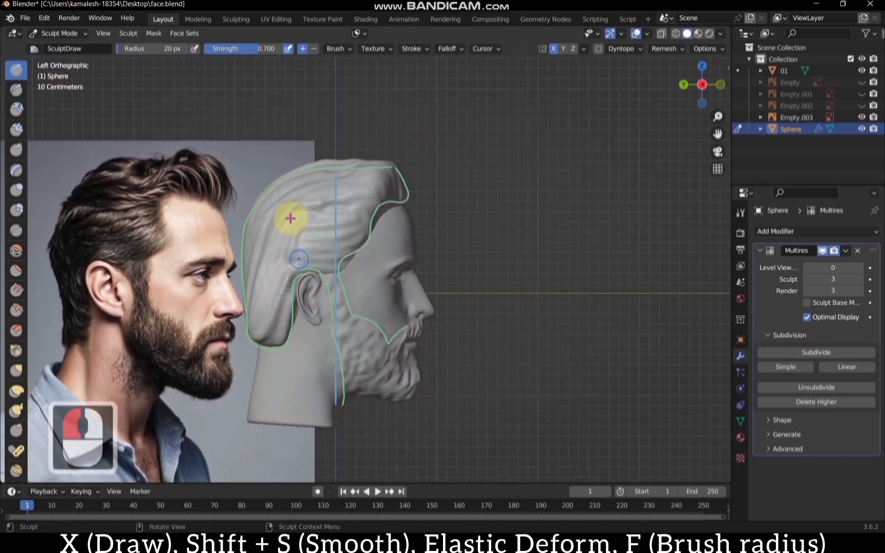
{"action": "scroll", "coordinate": [336, 247], "scroll_direction": "up", "scroll_amount": 3}
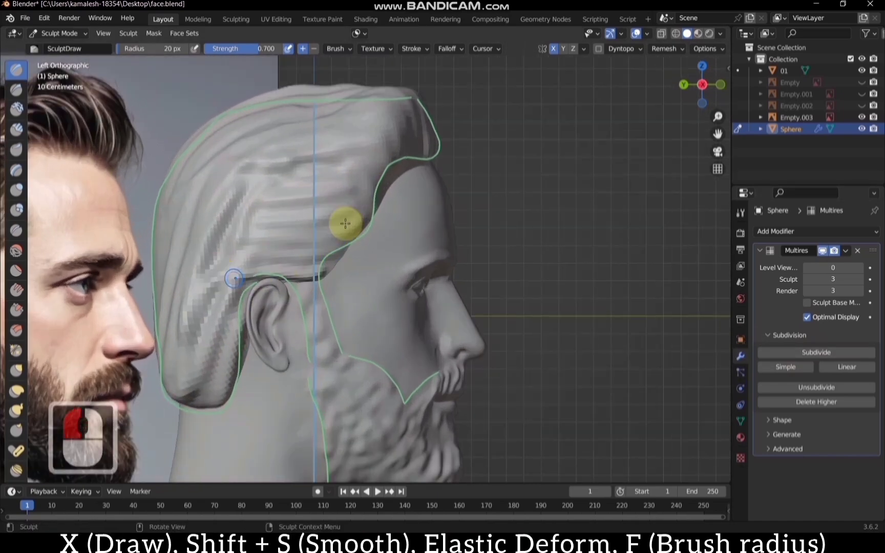
{"action": "mouse_move", "coordinate": [345, 223]}
{"action": "left_mouse_down"}
{"action": "mouse_move", "coordinate": [256, 251]}
{"action": "mouse_move", "coordinate": [263, 221]}
{"action": "mouse_move", "coordinate": [381, 168]}
{"action": "mouse_move", "coordinate": [348, 175]}
{"action": "left_mouse_up"}
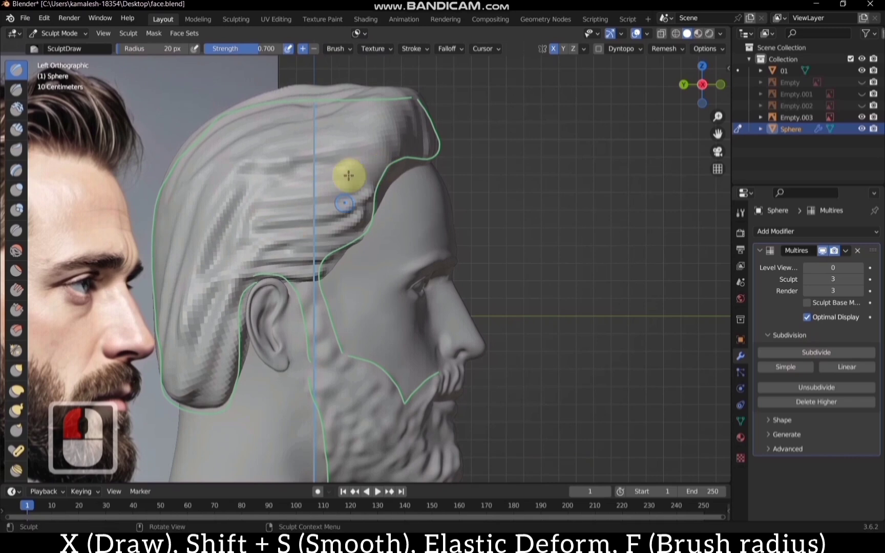
{"action": "mouse_move", "coordinate": [259, 209]}
{"action": "left_mouse_down"}
{"action": "mouse_move", "coordinate": [261, 161]}
{"action": "mouse_move", "coordinate": [279, 139]}
{"action": "left_mouse_up"}
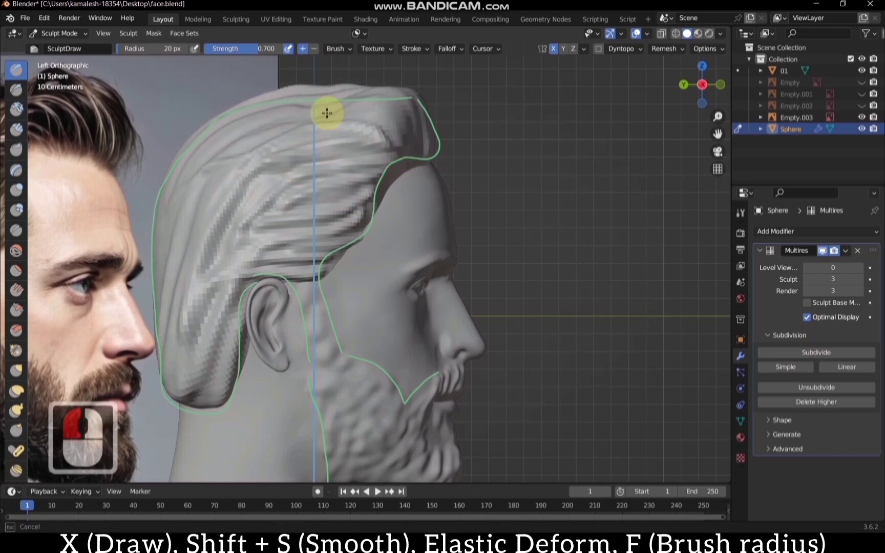
{"action": "mouse_move", "coordinate": [384, 115]}
{"action": "left_mouse_down"}
{"action": "mouse_move", "coordinate": [413, 157]}
{"action": "mouse_move", "coordinate": [420, 148]}
{"action": "mouse_move", "coordinate": [428, 153]}
{"action": "left_mouse_up"}
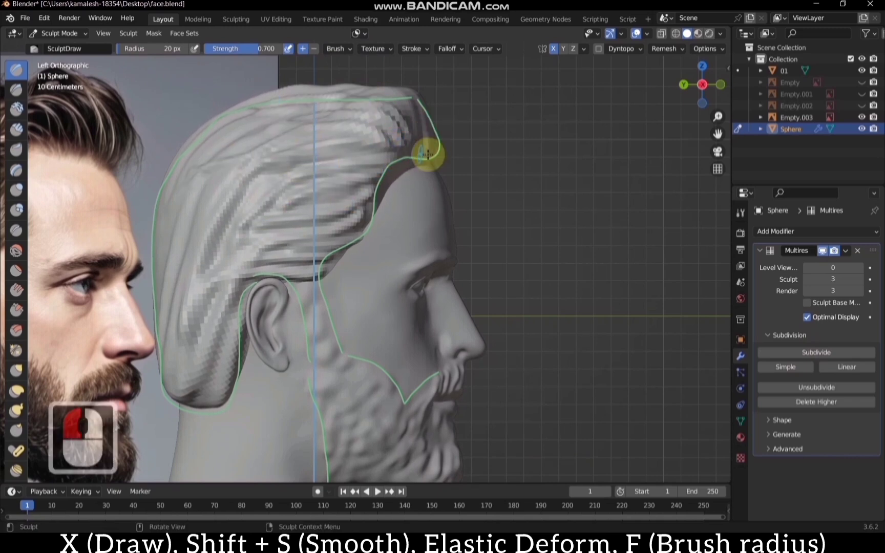
In front view, push in the hair's upper corners with inverted Draw at 88 px and sculpt strands above the forehead at 21 px.
{"action": "scroll", "coordinate": [682, 102], "scroll_direction": "down", "scroll_amount": 1}
{"action": "left_click_drag", "start_coordinate": [718, 78], "coordinate": [615, 121]}
{"action": "left_click", "coordinate": [710, 88]}
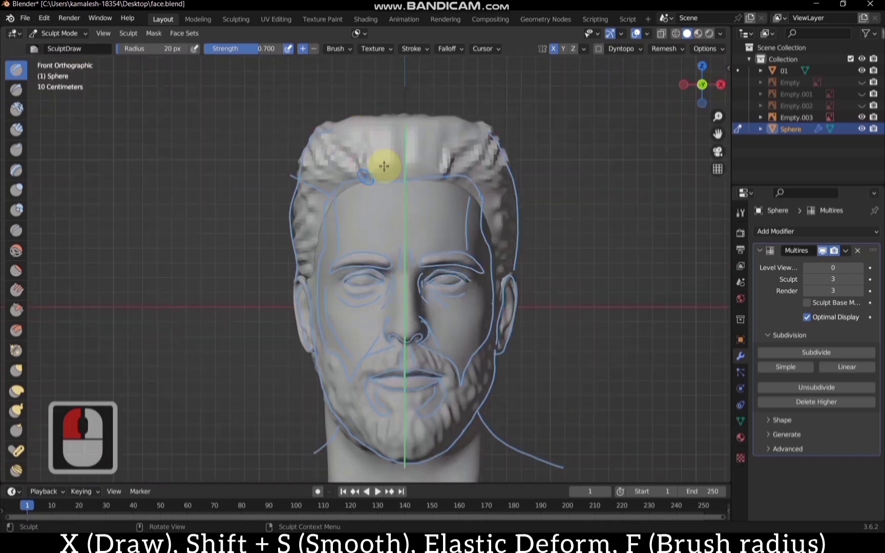
{"action": "key", "text": "f"}
{"action": "left_click", "coordinate": [325, 139]}
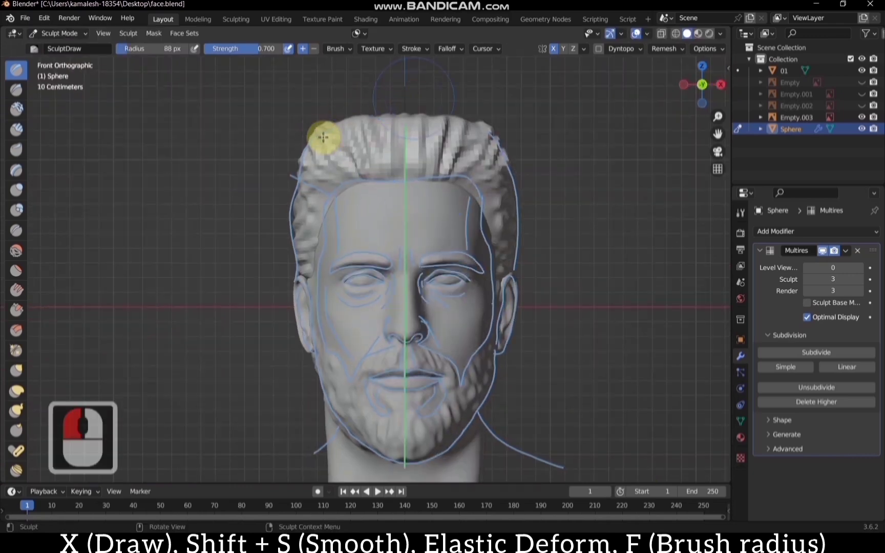
{"action": "left_click_drag", "start_coordinate": [324, 138], "coordinate": [300, 162], "text": "ctrl"}
{"action": "key", "text": "f"}
{"action": "left_click_drag", "start_coordinate": [388, 139], "coordinate": [388, 166]}
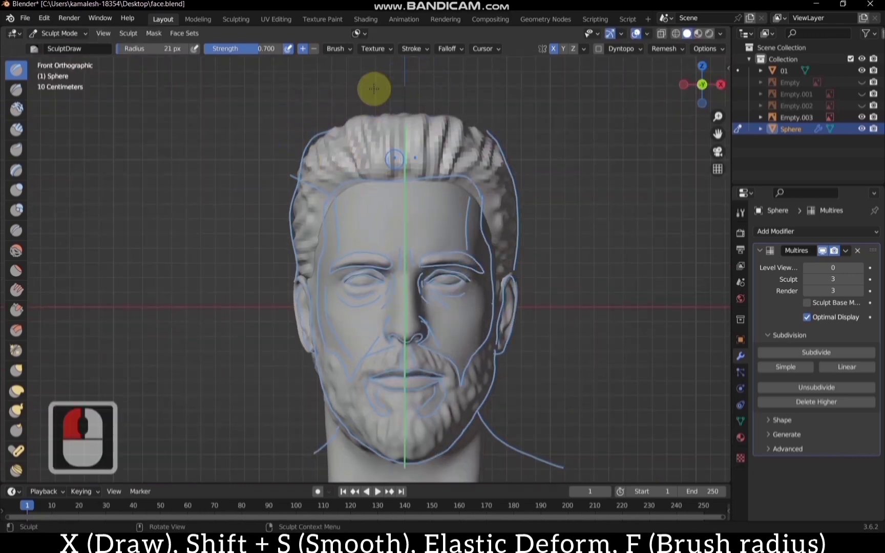
Sculpt fine front-to-back strands over the top of the hair in top view with the Draw brush at a 24 px radius.
{"action": "middle_click_drag", "start_coordinate": [374, 89], "coordinate": [396, 212]}
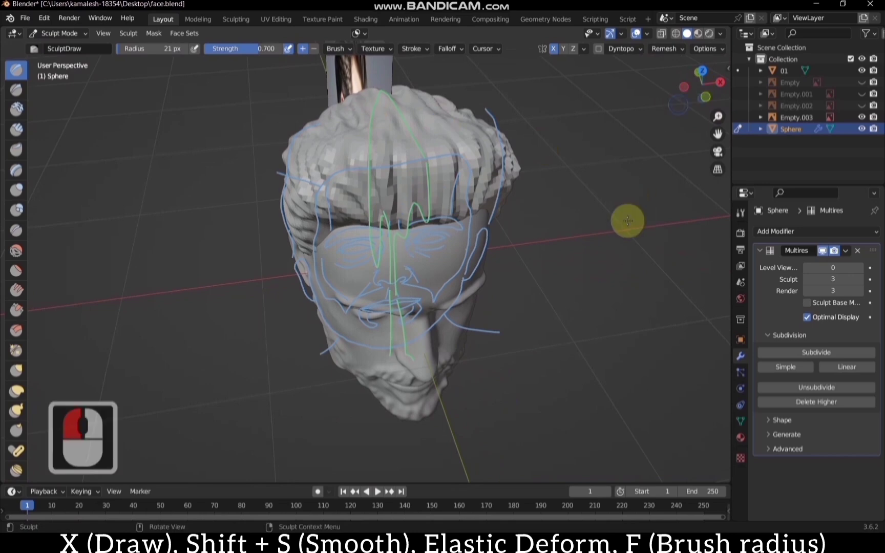
{"action": "mouse_move", "coordinate": [702, 85]}
{"action": "left_mouse_down"}
{"action": "mouse_move", "coordinate": [661, 77]}
{"action": "mouse_move", "coordinate": [700, 76]}
{"action": "left_mouse_up"}
{"action": "key", "text": "f"}
{"action": "left_click", "coordinate": [496, 260]}
{"action": "key", "text": "KP_7"}
{"action": "scroll", "coordinate": [397, 277], "scroll_direction": "up", "scroll_amount": 2}
{"action": "key", "text": "f"}
{"action": "left_click", "coordinate": [382, 305]}
{"action": "scroll", "coordinate": [358, 225], "scroll_direction": "down", "scroll_amount": 1}
{"action": "left_click_drag", "start_coordinate": [361, 211], "coordinate": [368, 53]}
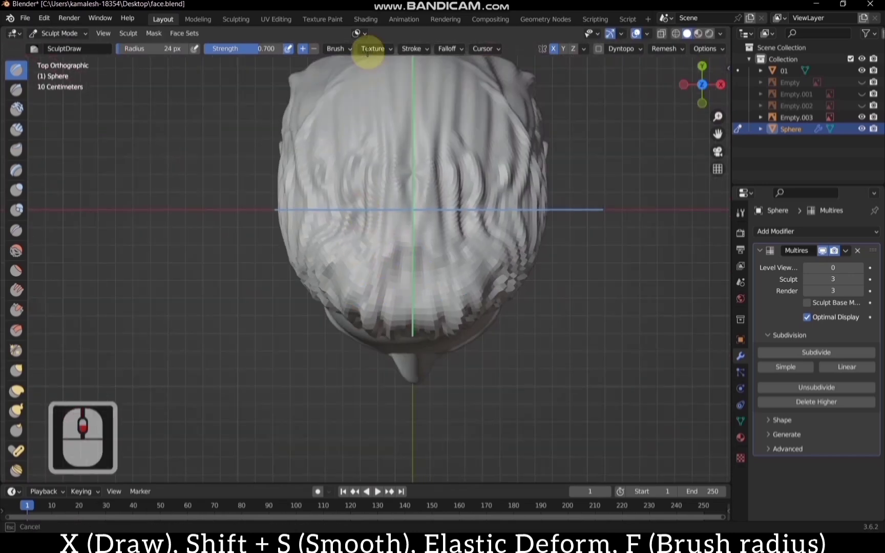
{"action": "scroll", "coordinate": [392, 192], "scroll_direction": "down", "scroll_amount": 1}
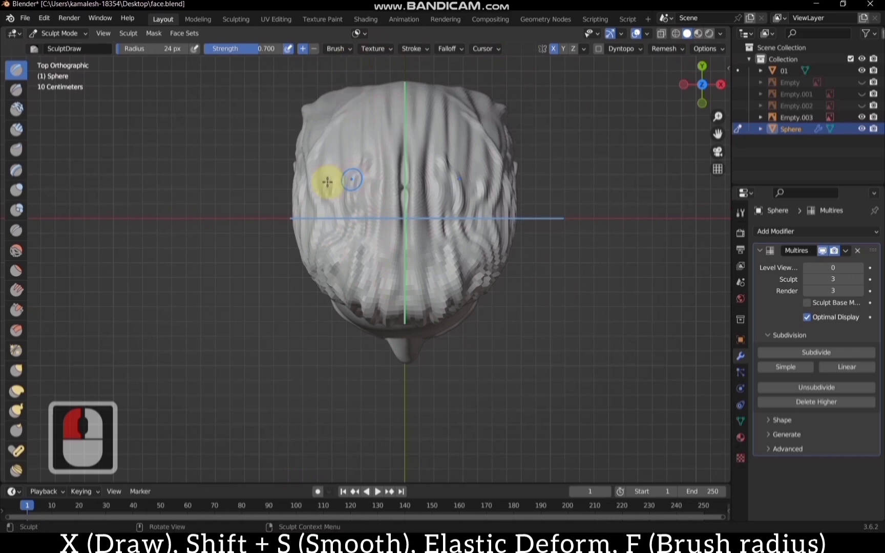
{"action": "mouse_move", "coordinate": [327, 182]}
{"action": "left_mouse_down"}
{"action": "mouse_move", "coordinate": [477, 183]}
{"action": "mouse_move", "coordinate": [476, 173]}
{"action": "left_mouse_up"}
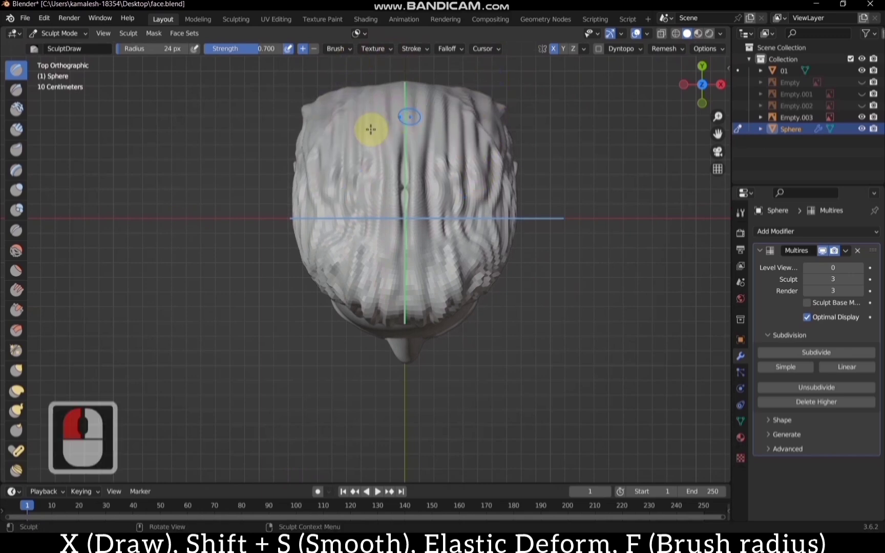
Draw long vertical strands down the back of the hair from an angled rear view with the 24 px Draw brush.
{"action": "middle_click_drag", "start_coordinate": [369, 137], "coordinate": [203, 308]}
{"action": "left_click_drag", "start_coordinate": [701, 85], "coordinate": [759, 88]}
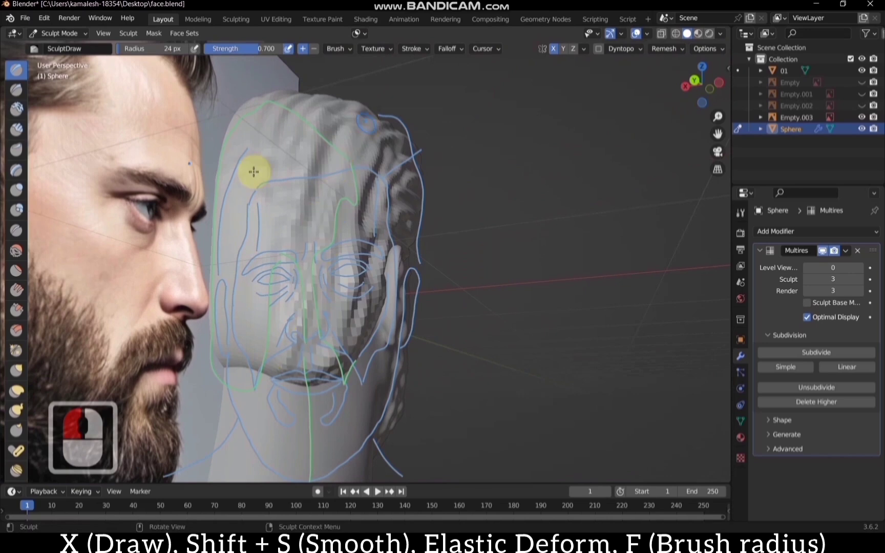
{"action": "left_click_drag", "start_coordinate": [254, 171], "coordinate": [256, 358]}
{"action": "left_click_drag", "start_coordinate": [245, 157], "coordinate": [217, 379]}
{"action": "left_click_drag", "start_coordinate": [275, 147], "coordinate": [287, 359]}
{"action": "left_click_drag", "start_coordinate": [326, 170], "coordinate": [285, 407]}
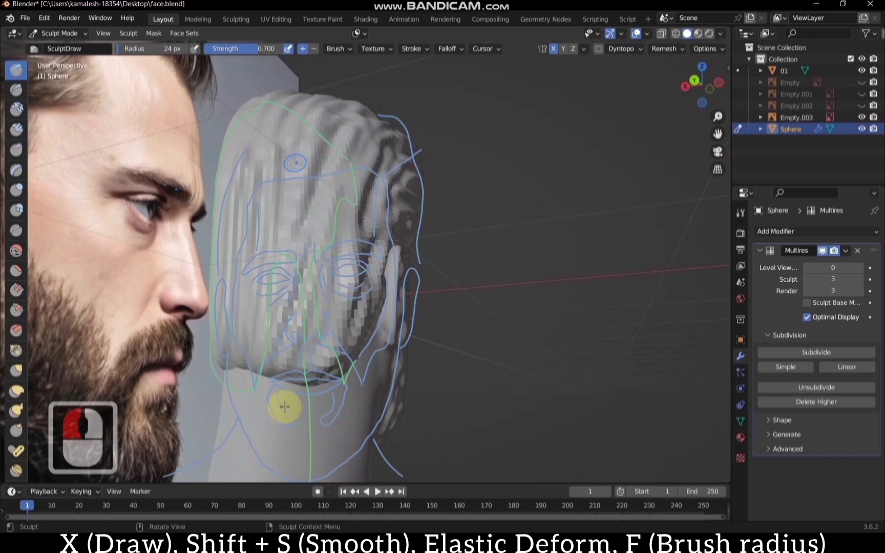
Extend the strands from the crown to the nape in back view, covering the centre and sides of the hair.
{"action": "left_click", "coordinate": [696, 79]}
{"action": "scroll", "coordinate": [303, 222], "scroll_direction": "up", "scroll_amount": 1}
{"action": "mouse_move", "coordinate": [311, 143]}
{"action": "left_mouse_down"}
{"action": "mouse_move", "coordinate": [316, 273]}
{"action": "mouse_move", "coordinate": [307, 410]}
{"action": "left_mouse_up"}
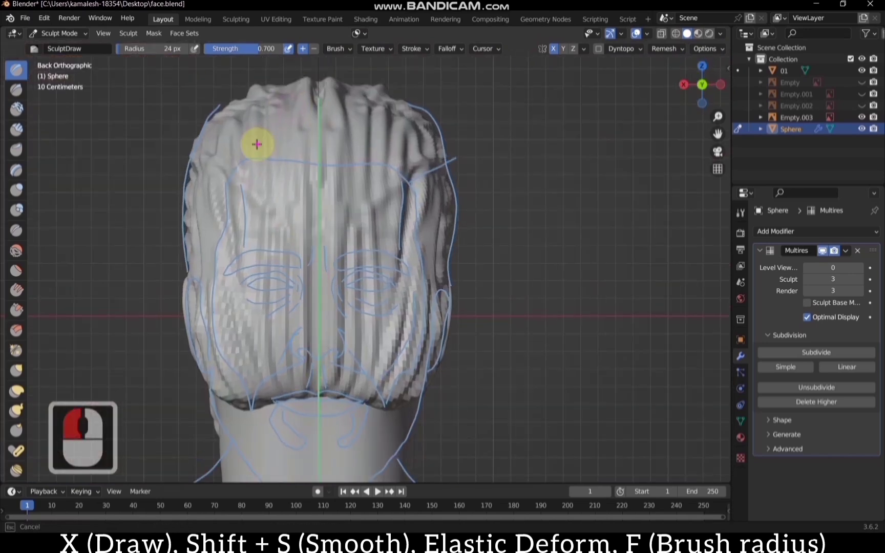
{"action": "left_click_drag", "start_coordinate": [257, 144], "coordinate": [264, 330]}
{"action": "mouse_move", "coordinate": [212, 175]}
{"action": "left_mouse_down"}
{"action": "mouse_move", "coordinate": [213, 267]}
{"action": "mouse_move", "coordinate": [276, 352]}
{"action": "mouse_move", "coordinate": [300, 408]}
{"action": "mouse_move", "coordinate": [284, 411]}
{"action": "mouse_move", "coordinate": [288, 418]}
{"action": "mouse_move", "coordinate": [308, 413]}
{"action": "left_mouse_up"}
Set the brush radius to 56 px and soften the strands along the rear side of the hair behind the ear.
{"action": "key", "text": "f"}
{"action": "left_click", "coordinate": [288, 399]}
{"action": "left_click_drag", "start_coordinate": [703, 84], "coordinate": [593, 336]}
{"action": "scroll", "coordinate": [544, 294], "scroll_direction": "down", "scroll_amount": 3}
{"action": "left_click_drag", "start_coordinate": [700, 81], "coordinate": [521, 270]}
{"action": "key", "text": "f"}
{"action": "left_click", "coordinate": [444, 257]}
{"action": "scroll", "coordinate": [445, 241], "scroll_direction": "up", "scroll_amount": 1}
{"action": "mouse_move", "coordinate": [453, 213]}
{"action": "left_mouse_down"}
{"action": "mouse_move", "coordinate": [514, 363]}
{"action": "mouse_move", "coordinate": [510, 379]}
{"action": "left_mouse_up"}
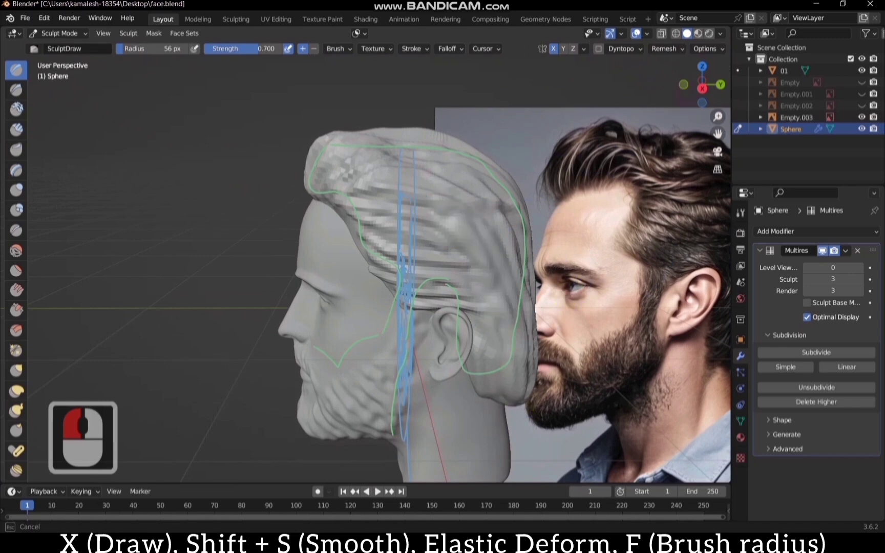
{"action": "left_click_drag", "start_coordinate": [702, 85], "coordinate": [703, 115]}
{"action": "mouse_move", "coordinate": [419, 210]}
{"action": "left_mouse_down"}
{"action": "mouse_move", "coordinate": [496, 231]}
{"action": "mouse_move", "coordinate": [481, 217]}
{"action": "left_mouse_up"}
{"action": "key", "text": "ctrl+z"}
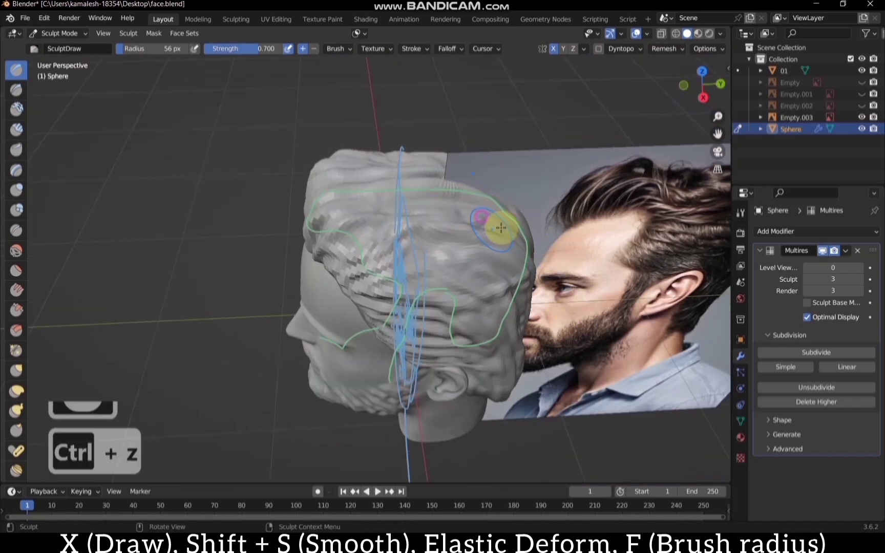
Return the head to front view and save the file.
{"action": "left_click_drag", "start_coordinate": [684, 88], "coordinate": [306, 189]}
{"action": "key", "text": "ctrl+s"}
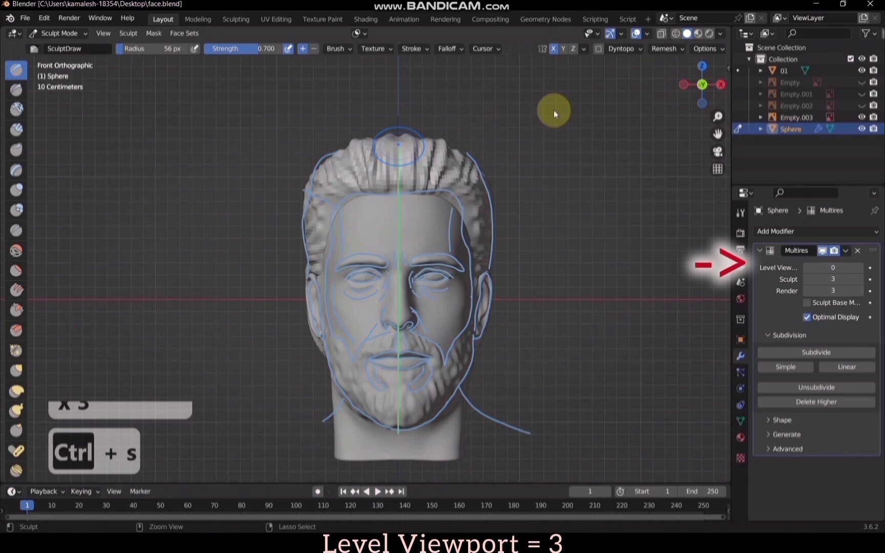